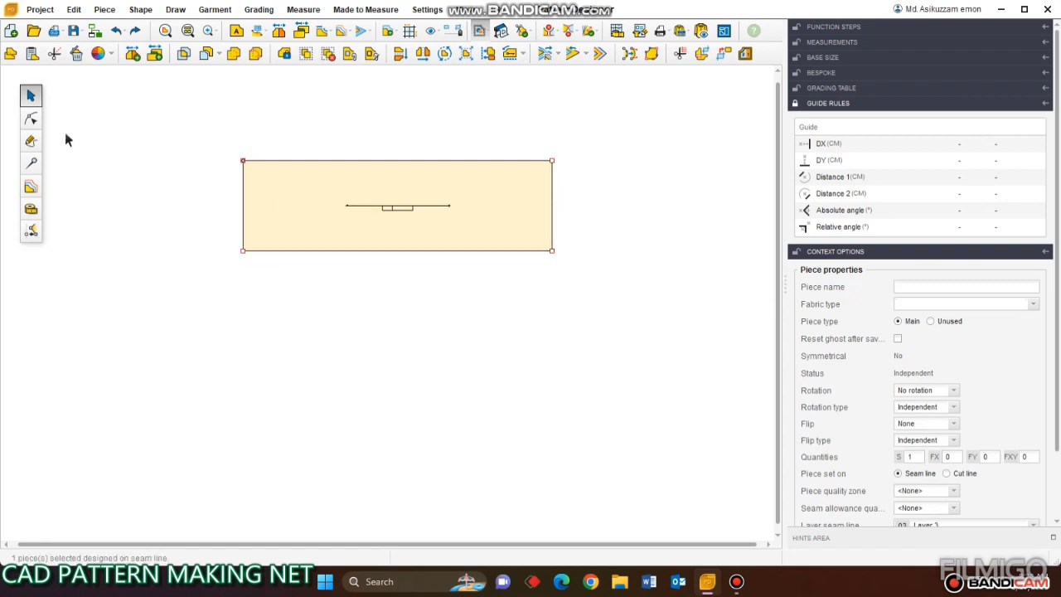
# Create a new point on the rectangle's upper edge, 72 cm from the upper left corner.
pyautogui.click(31, 119)
pyautogui.moveTo(224, 140); pyautogui.dragTo(284, 190)
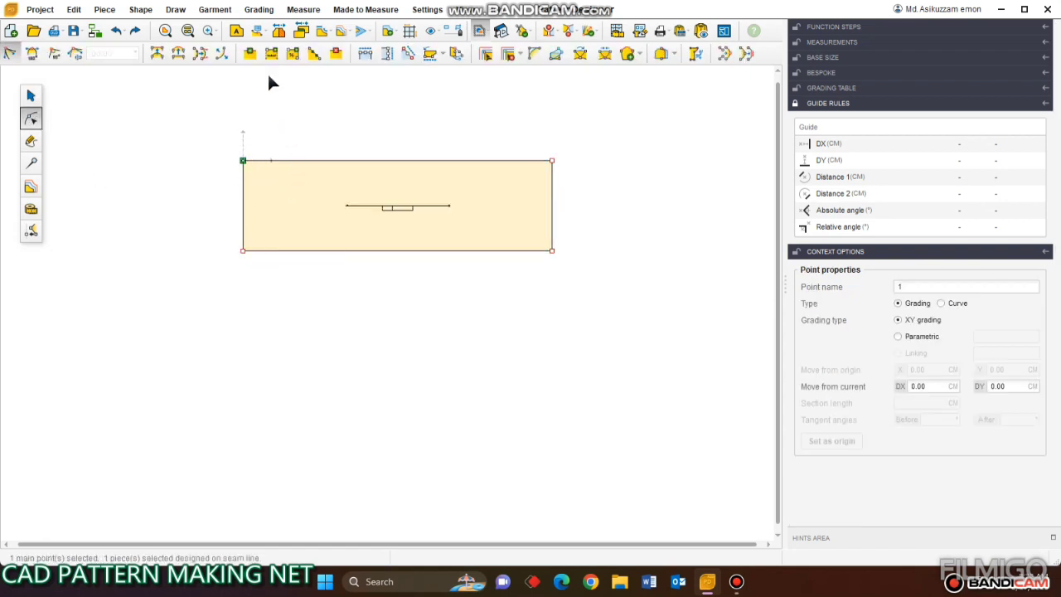
pyautogui.click(271, 53)
pyautogui.click(944, 81)
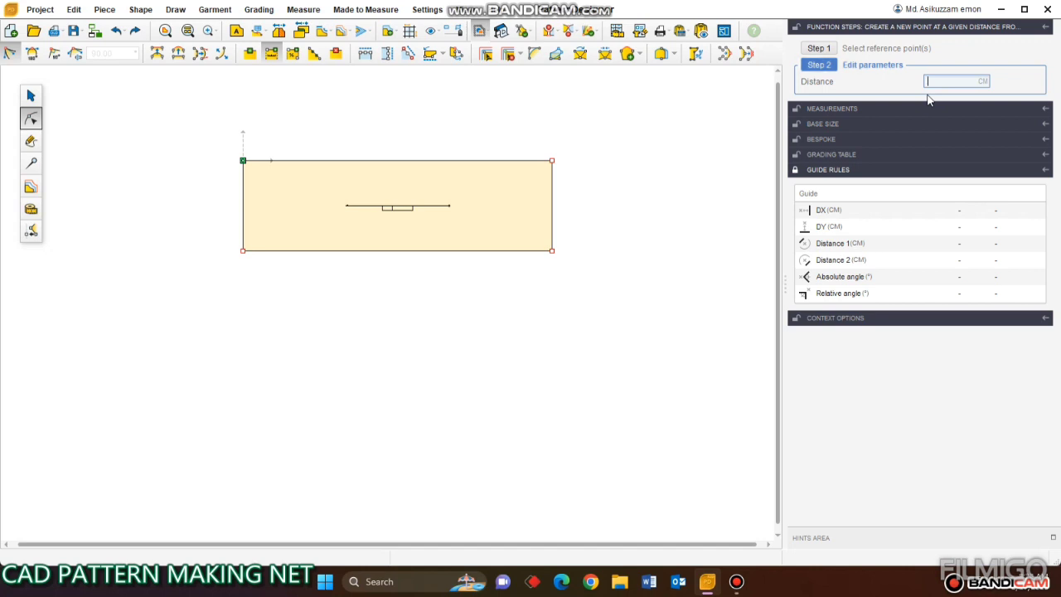
pyautogui.write('72')
pyautogui.press('Return')
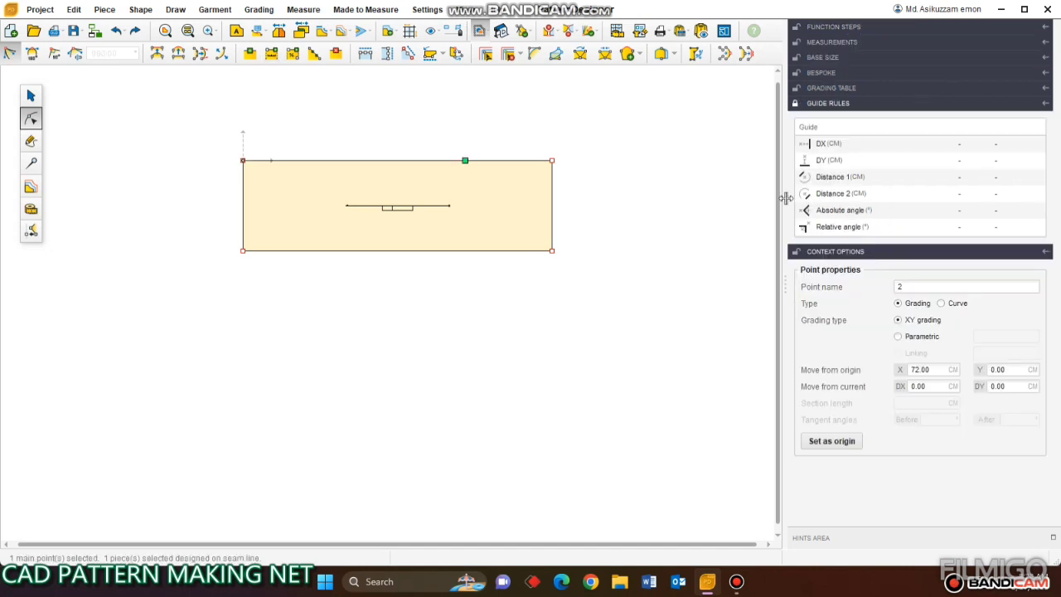
# Make the 72 cm point the origin and add a matching lower-edge point at X 0.00 directly below it.
pyautogui.click(465, 251)
pyautogui.click(826, 437)
pyautogui.moveTo(424, 210); pyautogui.dragTo(518, 342)
pyautogui.doubleClick(932, 369)
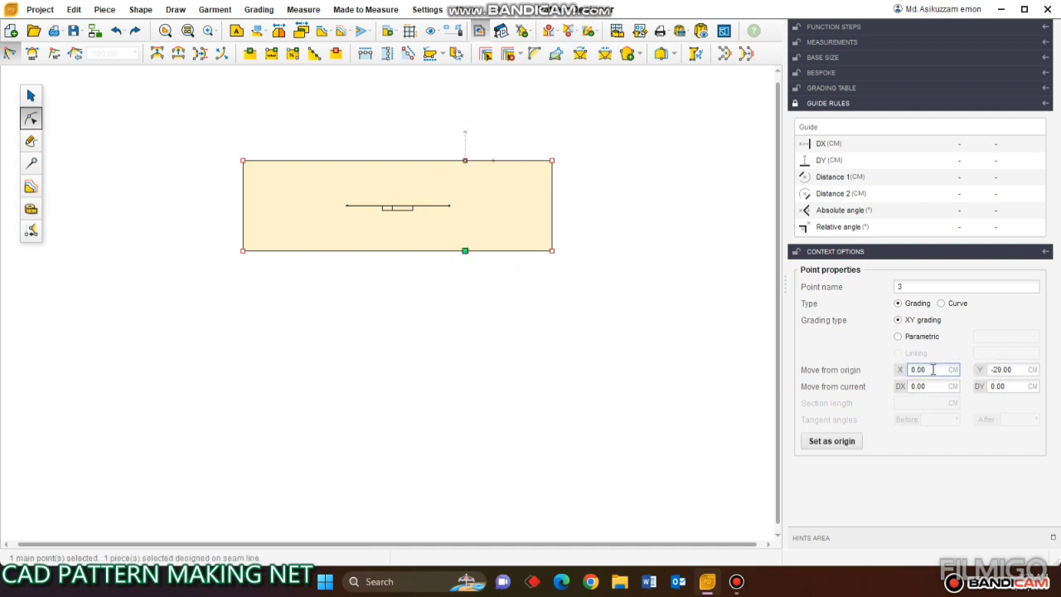
# Divide the upper edge between the left corner and the 72 cm point into 2 parts.
pyautogui.moveTo(202, 115); pyautogui.dragTo(485, 190)
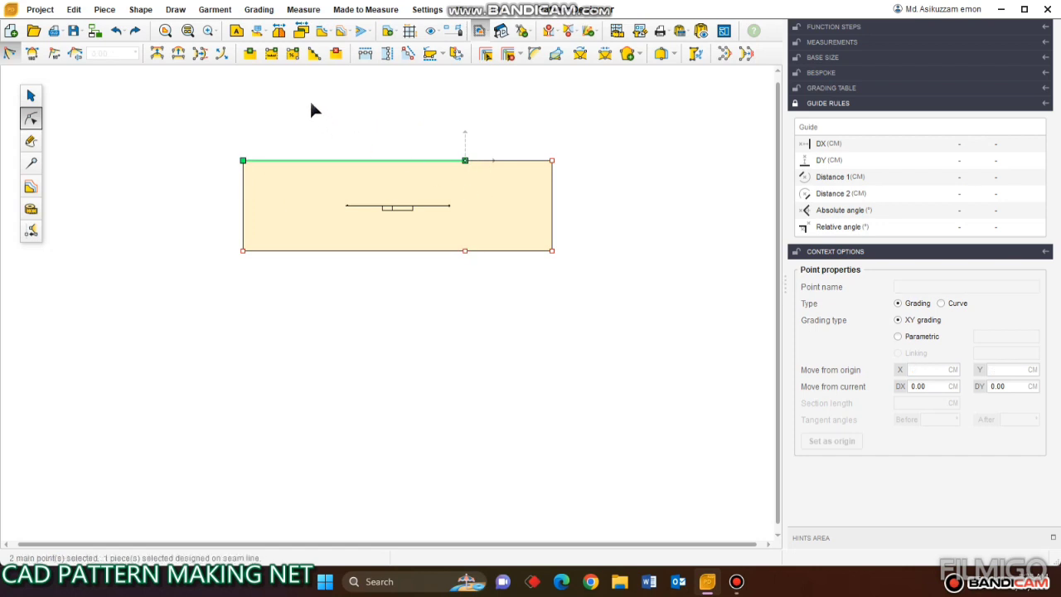
pyautogui.click(313, 53)
pyautogui.click(931, 164)
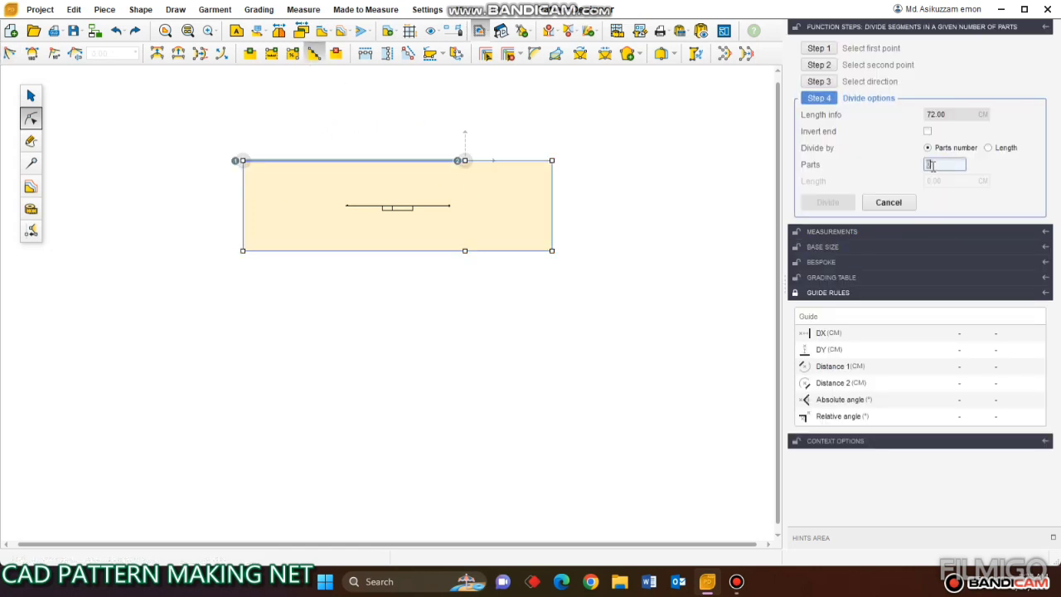
pyautogui.write('2')
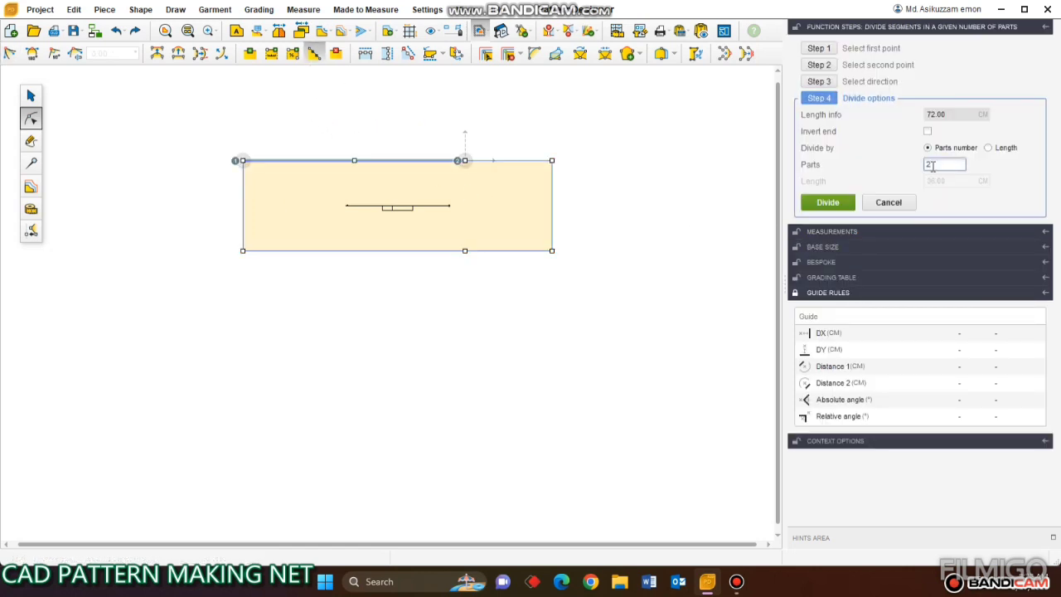
pyautogui.click(827, 202)
# Divide the lower edge between the left corner and the matching 72 cm point into 2 parts.
pyautogui.moveTo(189, 229); pyautogui.dragTo(487, 304)
pyautogui.click(313, 53)
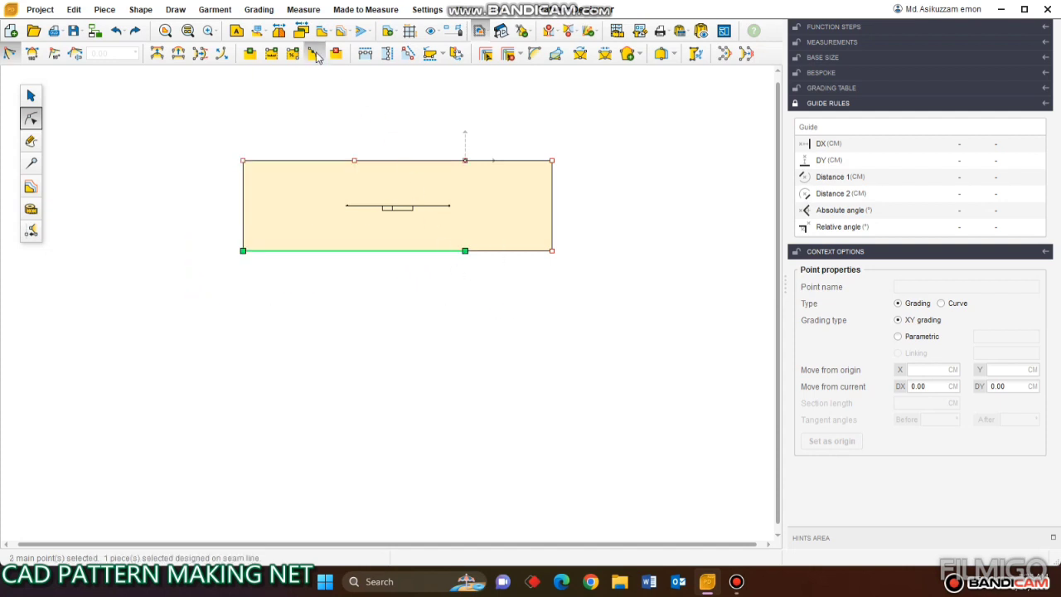
pyautogui.click(938, 163)
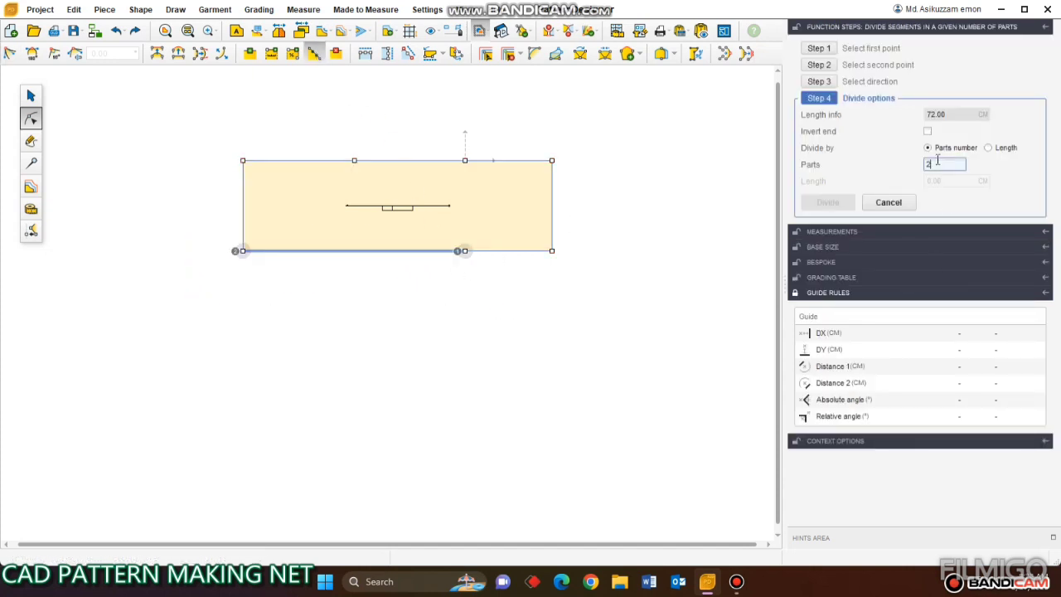
pyautogui.write('2')
pyautogui.click(827, 202)
pyautogui.click(394, 255)
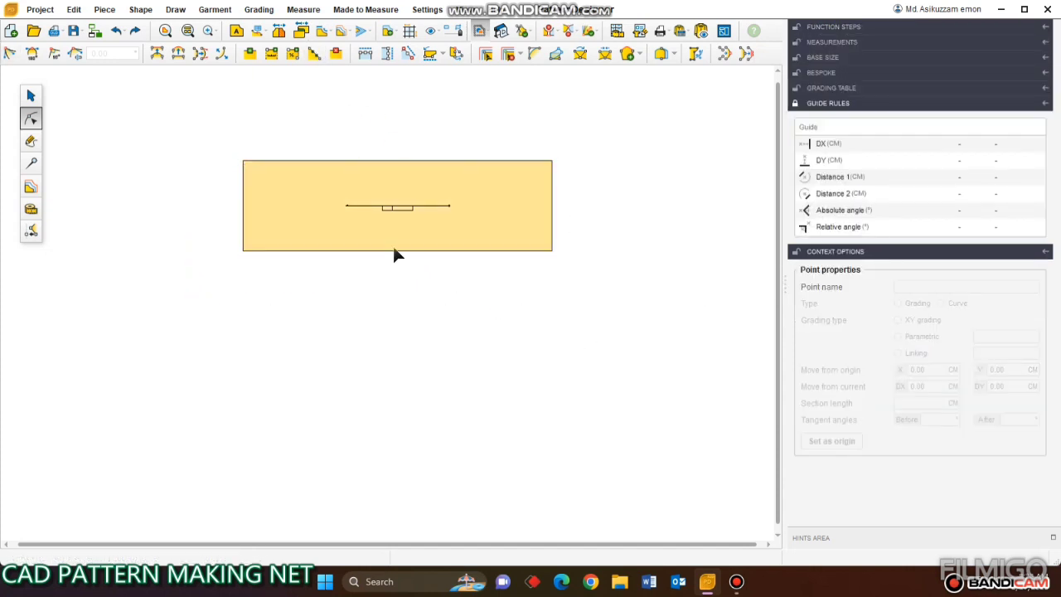
# Divide the short left edge between its two corners into 2 parts.
pyautogui.moveTo(209, 124); pyautogui.dragTo(309, 288)
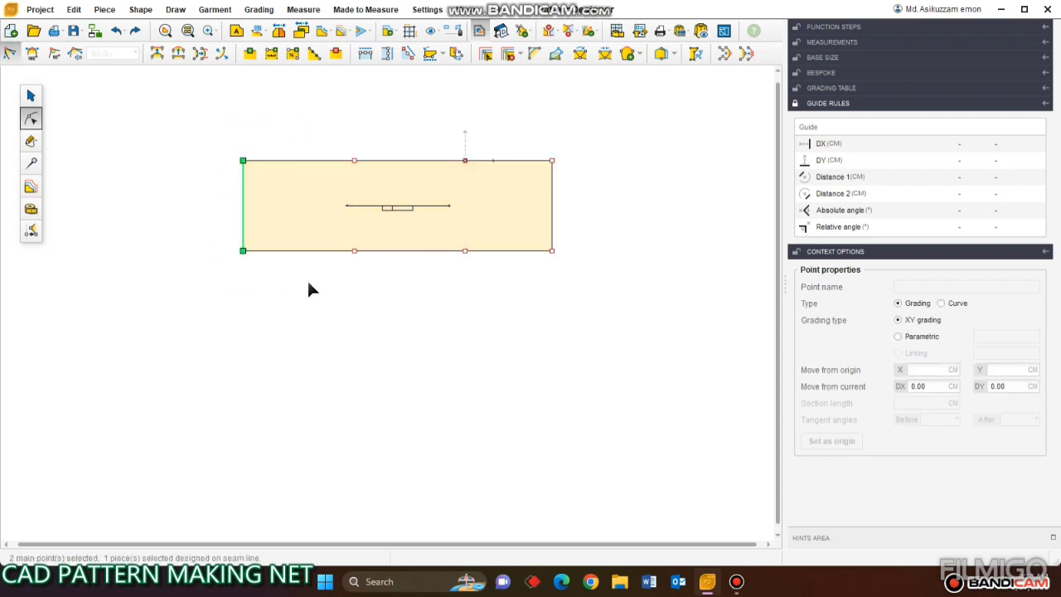
pyautogui.click(313, 53)
pyautogui.click(937, 164)
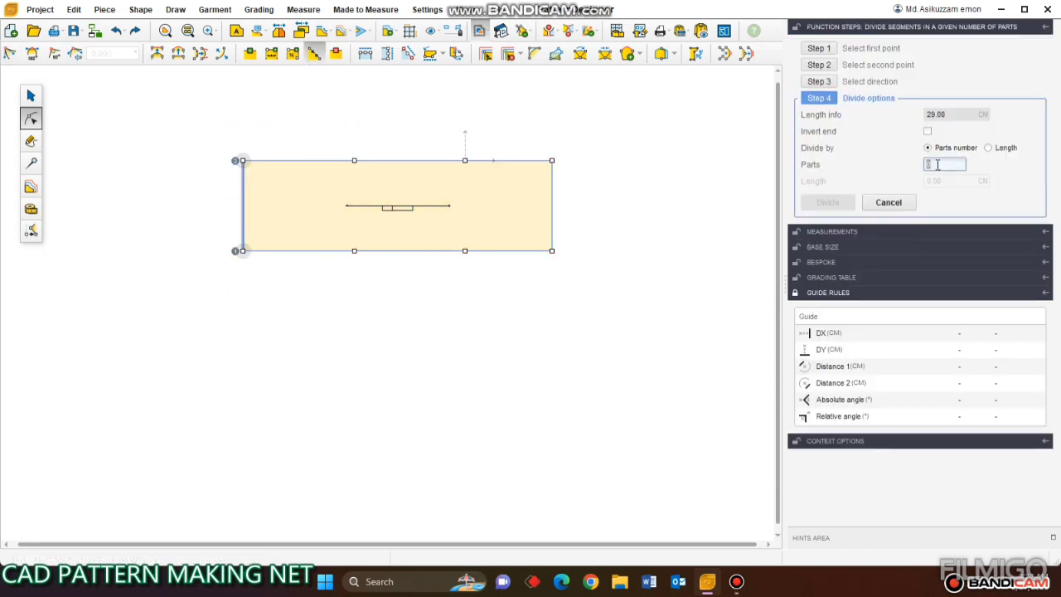
pyautogui.write('2')
pyautogui.click(827, 202)
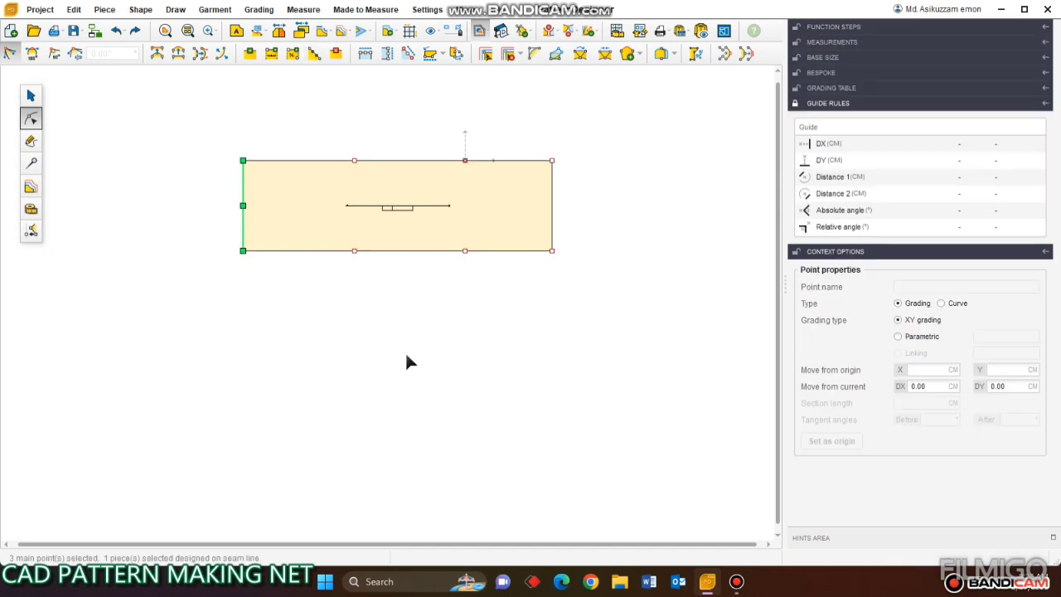
pyautogui.click(357, 208)
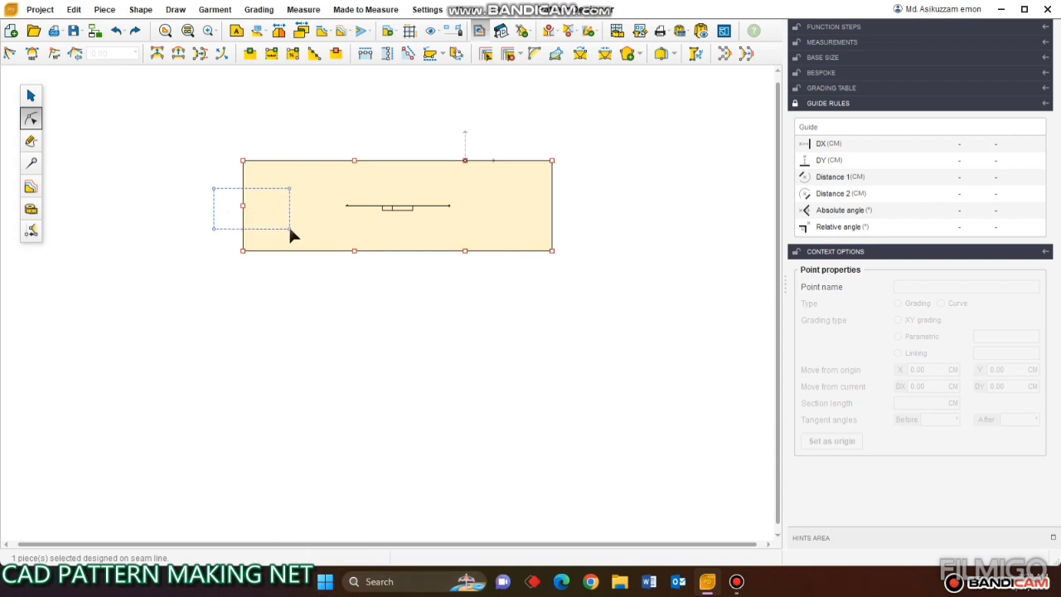
# Make the left edge's midpoint the origin and set the upper dividing point's Y to 12.50 cm.
pyautogui.moveTo(289, 230); pyautogui.dragTo(290, 232)
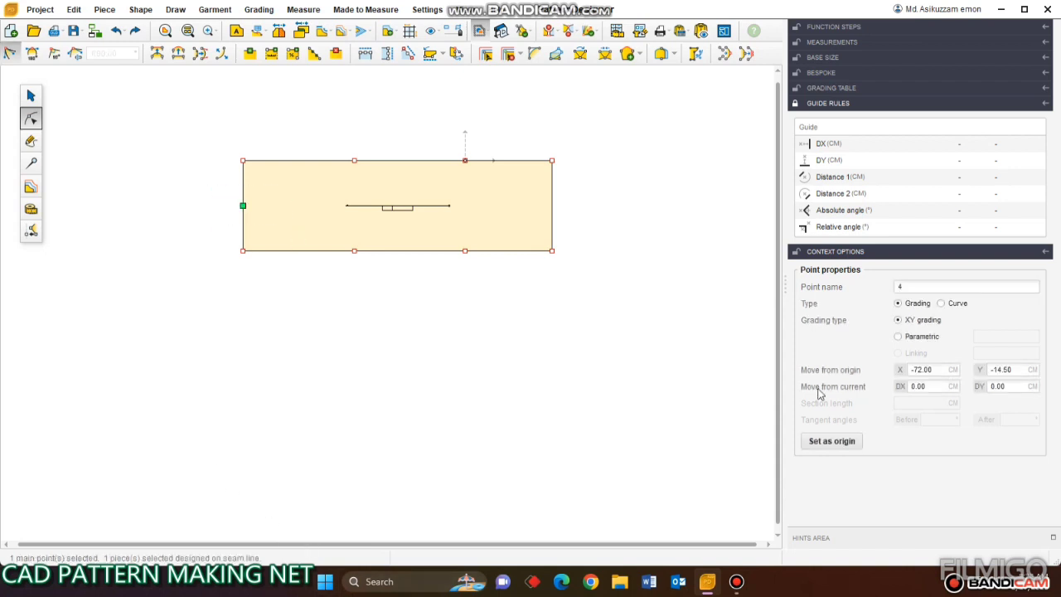
pyautogui.click(830, 441)
pyautogui.click(354, 160)
pyautogui.click(1017, 367)
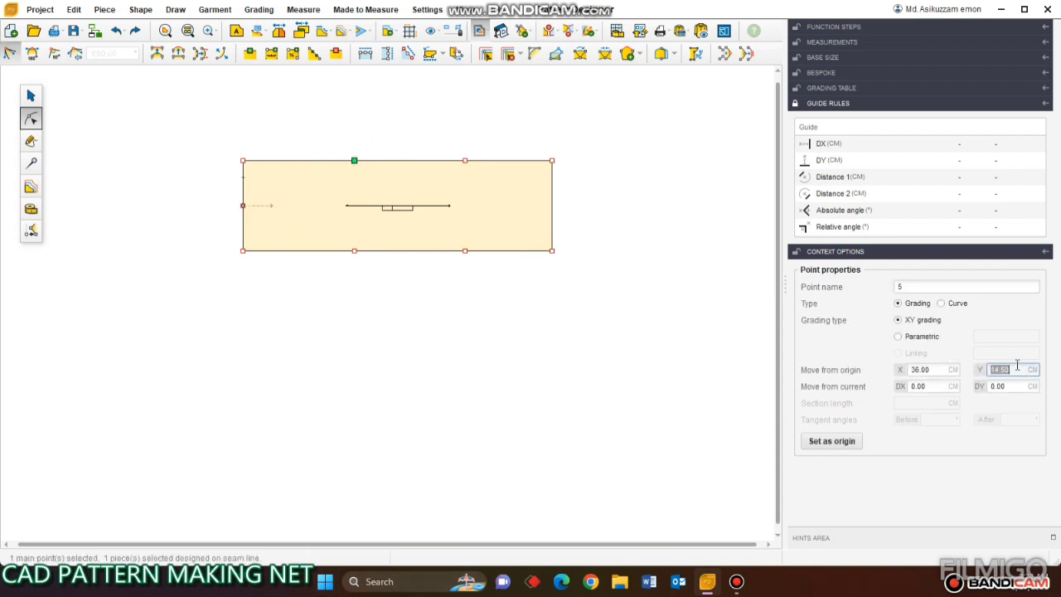
pyautogui.press('Return')
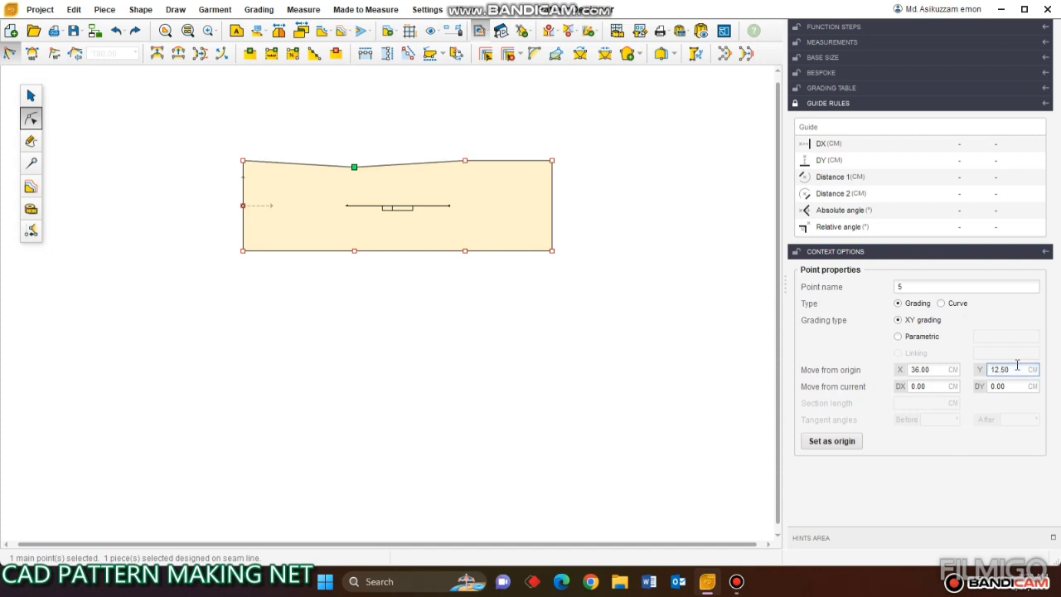
# Move the lower edge's dividing point inward so it mirrors the upper one about the left-edge midpoint.
pyautogui.moveTo(318, 210); pyautogui.dragTo(392, 308)
pyautogui.click(1024, 369)
pyautogui.press('Return')
pyautogui.click(362, 369)
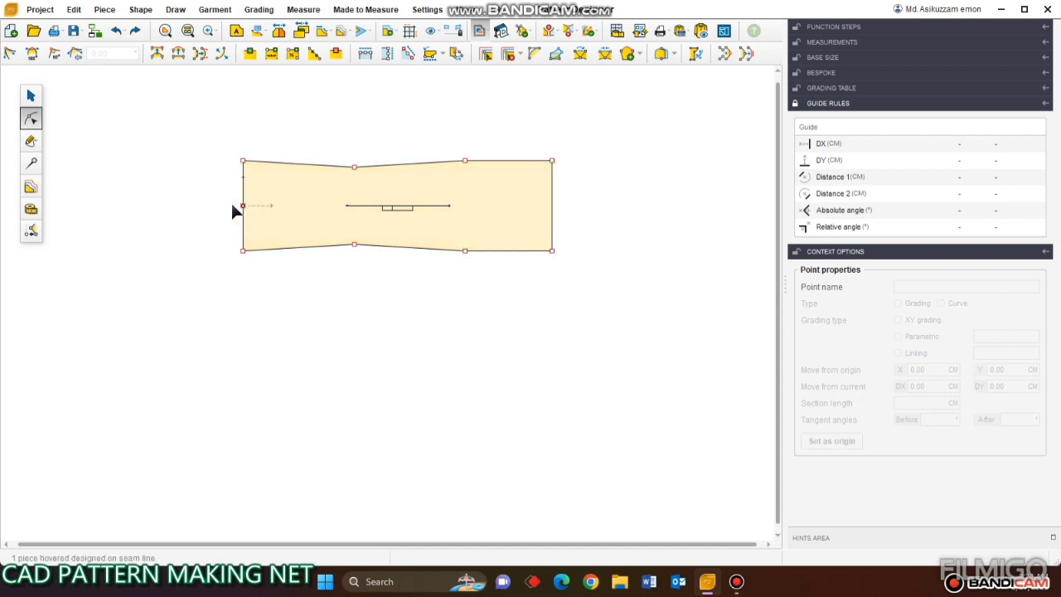
# Set the upper left corner's Y to 12 cm and the lower left corner's Y to -12 cm from the origin.
pyautogui.moveTo(203, 189); pyautogui.dragTo(294, 234)
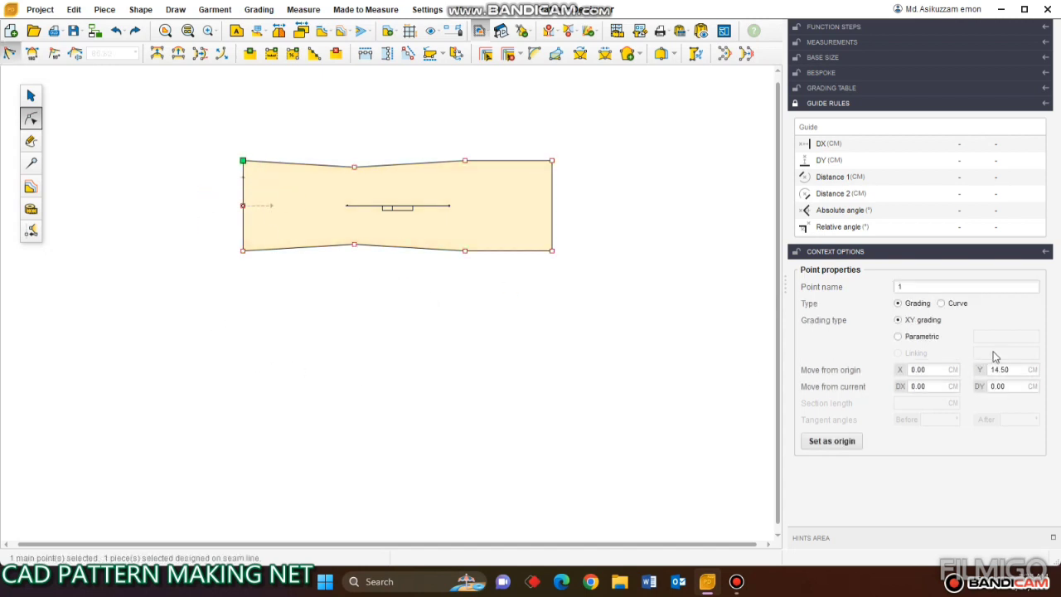
pyautogui.doubleClick(1013, 369)
pyautogui.write('12')
pyautogui.press('Return')
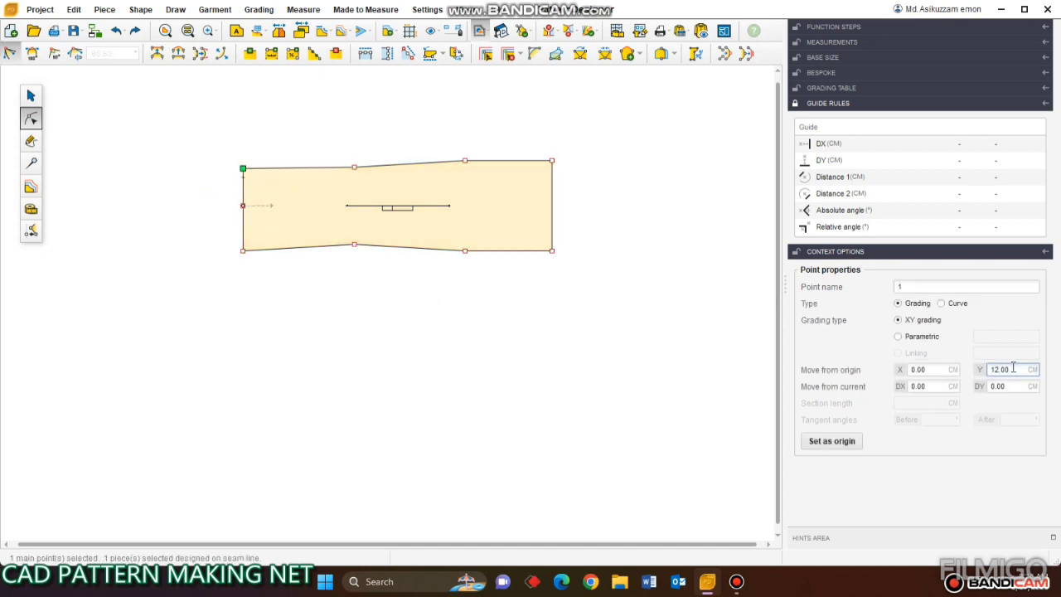
pyautogui.moveTo(249, 229); pyautogui.dragTo(289, 299)
pyautogui.doubleClick(1012, 368)
pyautogui.press('Return')
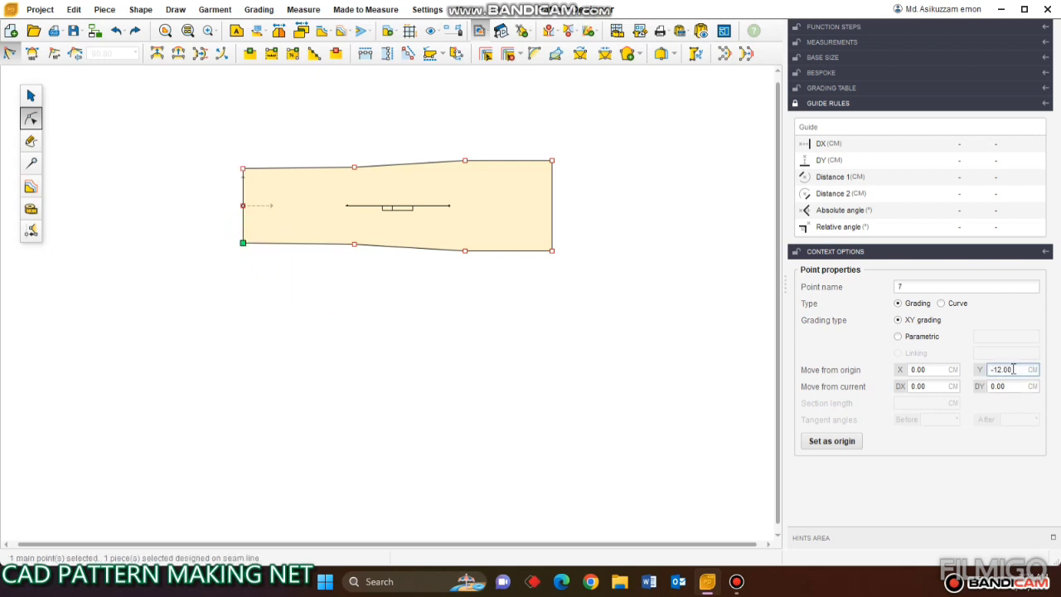
# Divide the 28 cm upper edge segment at the right end of the piece into 2 parts.
pyautogui.click(481, 140)
pyautogui.scroll(2, 485, 141)
pyautogui.click(442, 240)
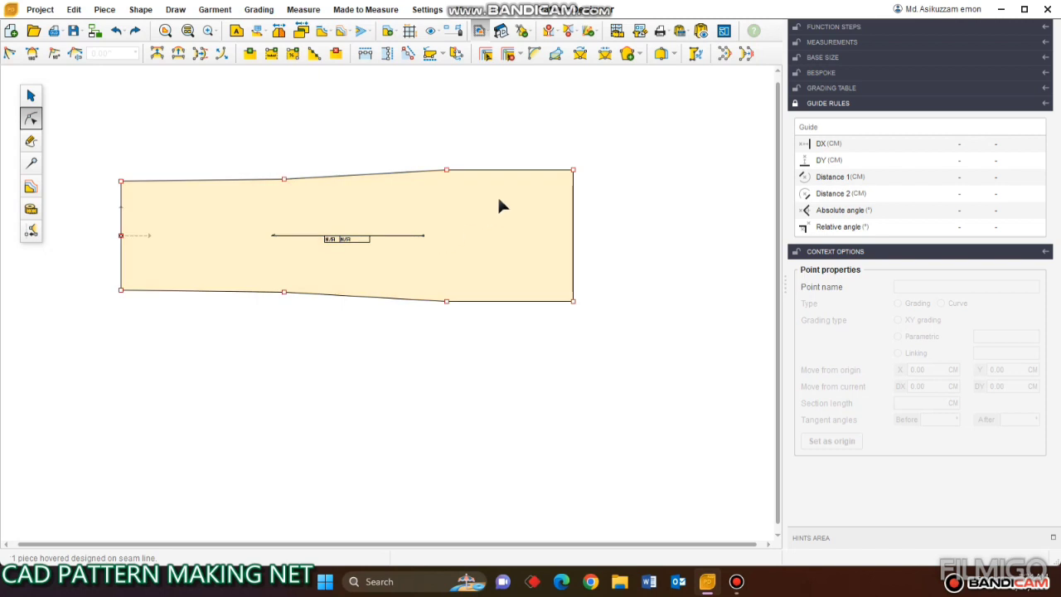
pyautogui.moveTo(437, 131); pyautogui.dragTo(580, 175)
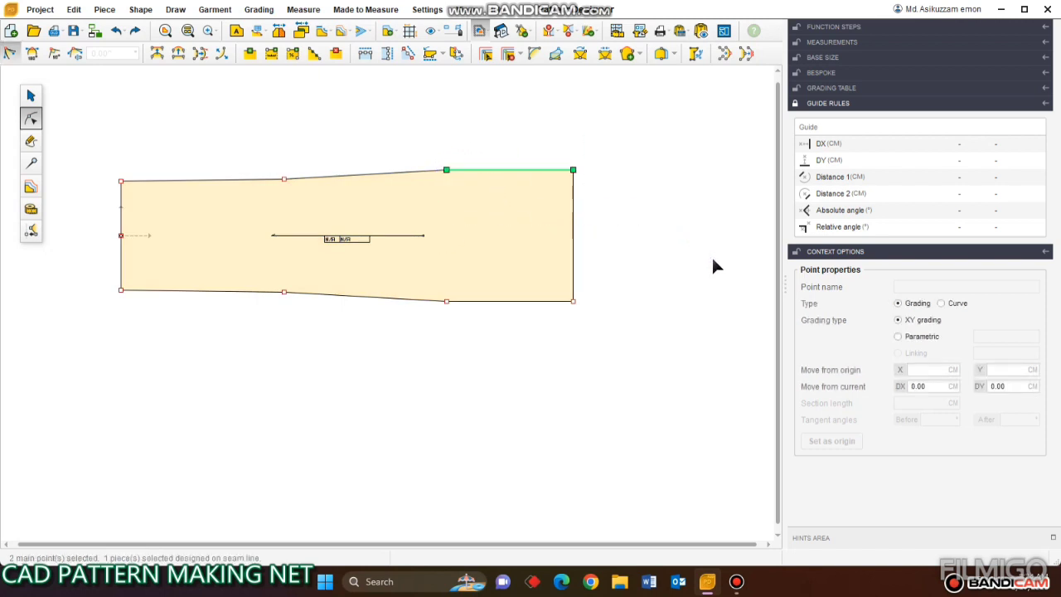
pyautogui.click(314, 55)
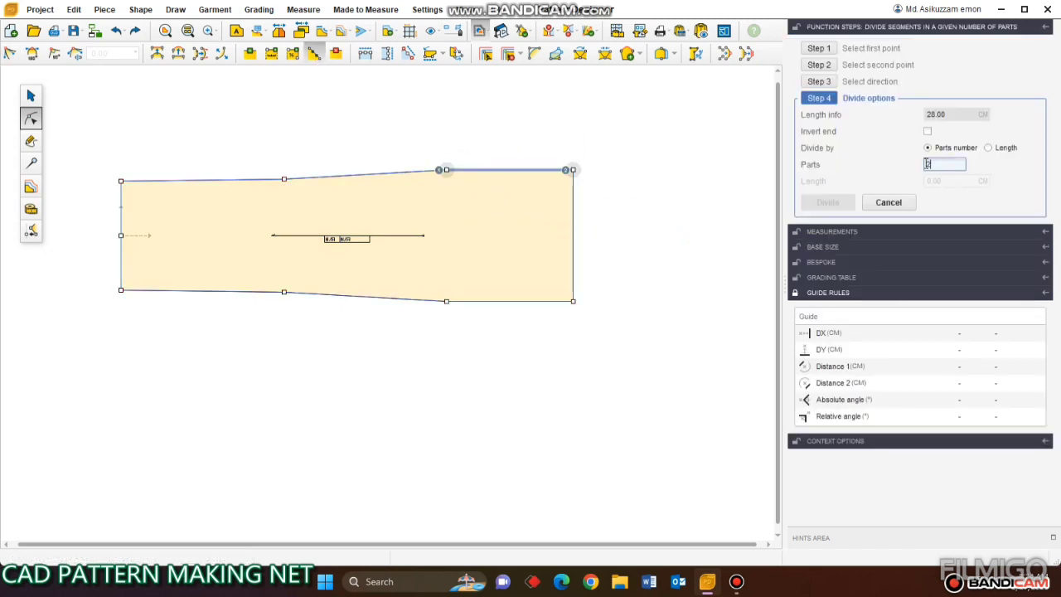
pyautogui.press('Return')
pyautogui.click(832, 205)
# Divide the 28 cm lower edge segment at the right end of the piece into 2 parts.
pyautogui.moveTo(373, 258); pyautogui.dragTo(673, 381)
pyautogui.click(314, 53)
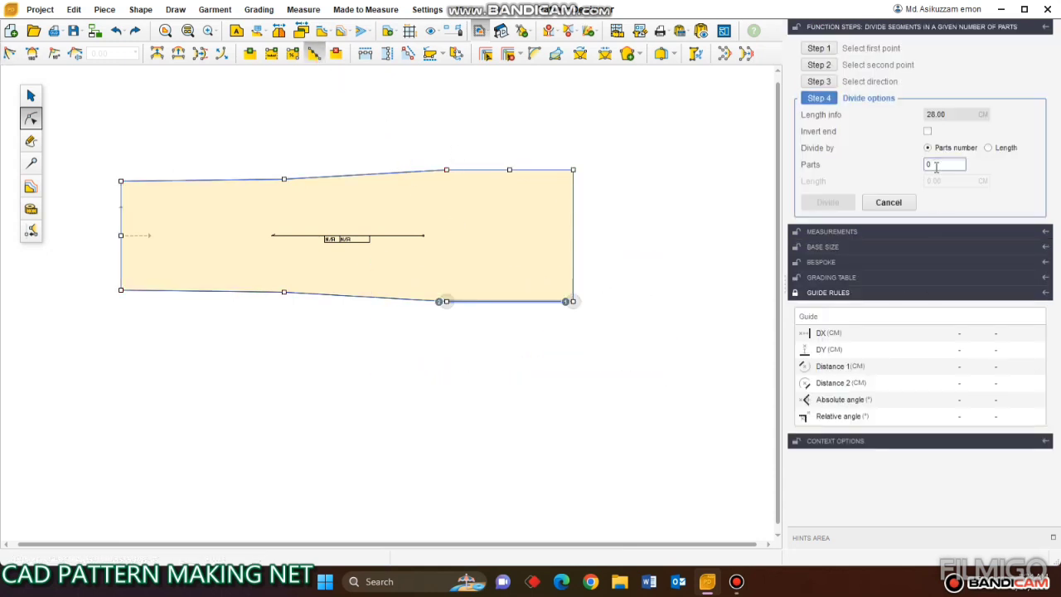
pyautogui.doubleClick(935, 166)
pyautogui.write('2')
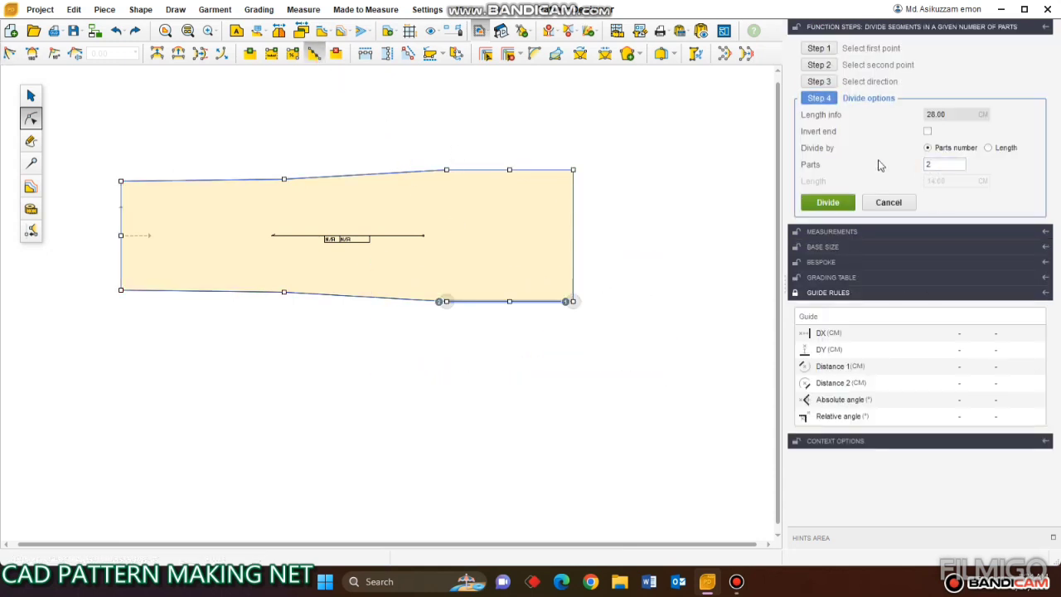
pyautogui.click(827, 203)
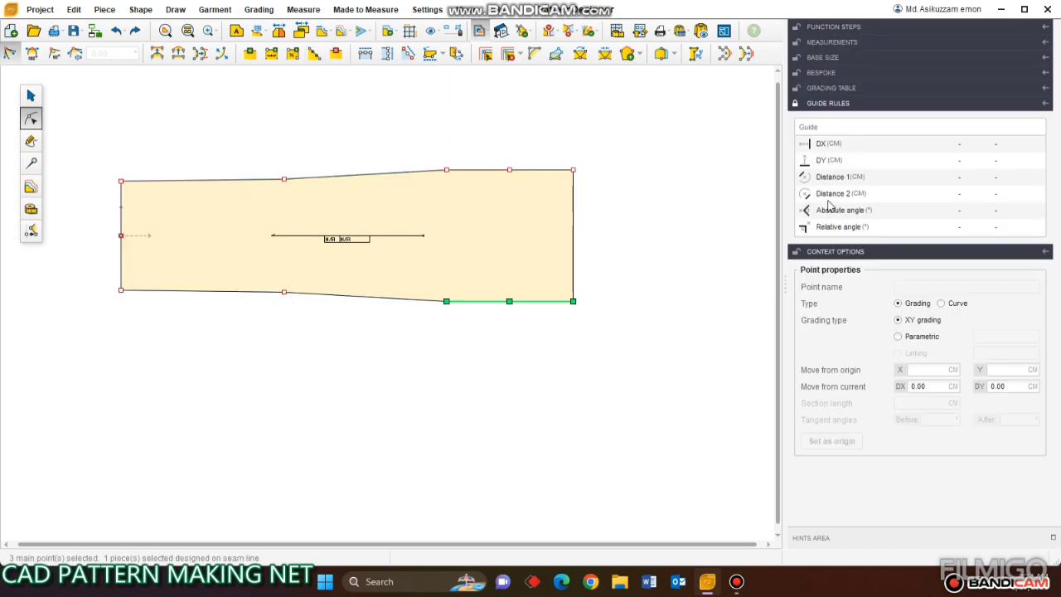
pyautogui.click(544, 218)
# Make the lower right corner the origin and set the upper right segment's midpoint to Y 22 cm.
pyautogui.moveTo(557, 256); pyautogui.dragTo(579, 345)
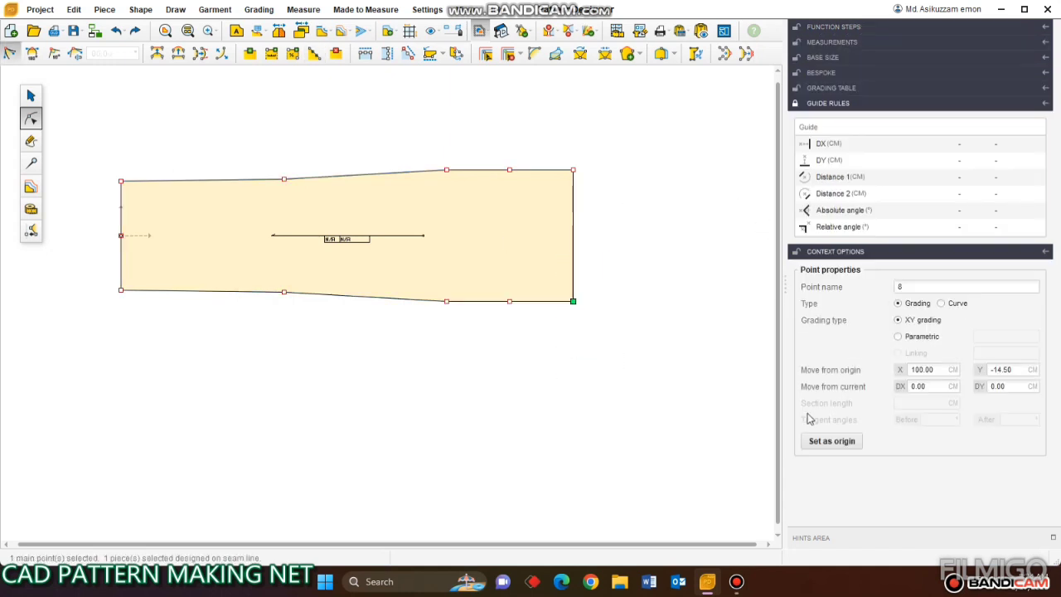
pyautogui.click(832, 441)
pyautogui.click(509, 170)
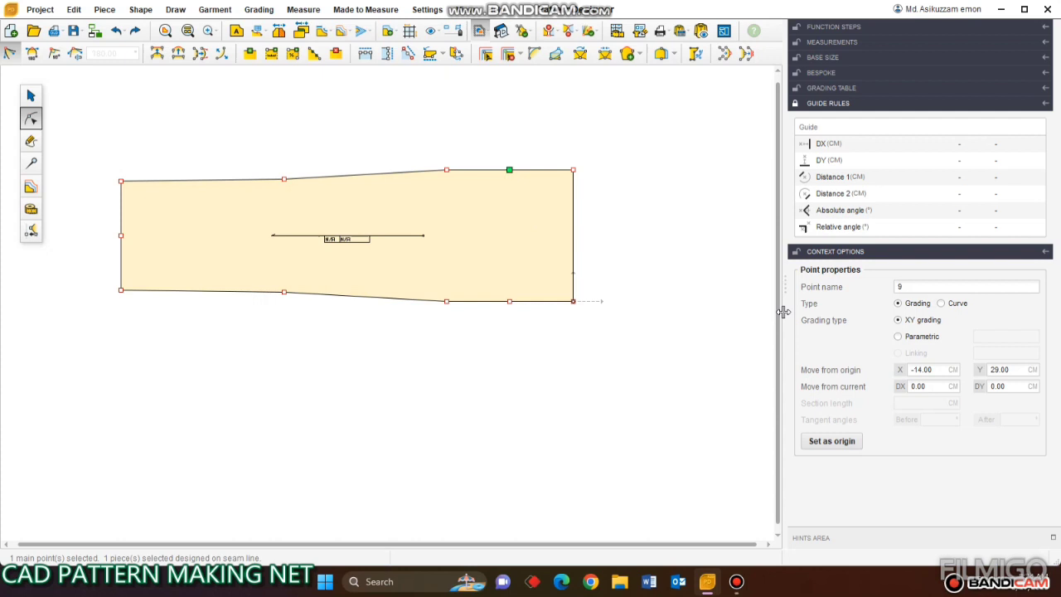
pyautogui.doubleClick(1016, 369)
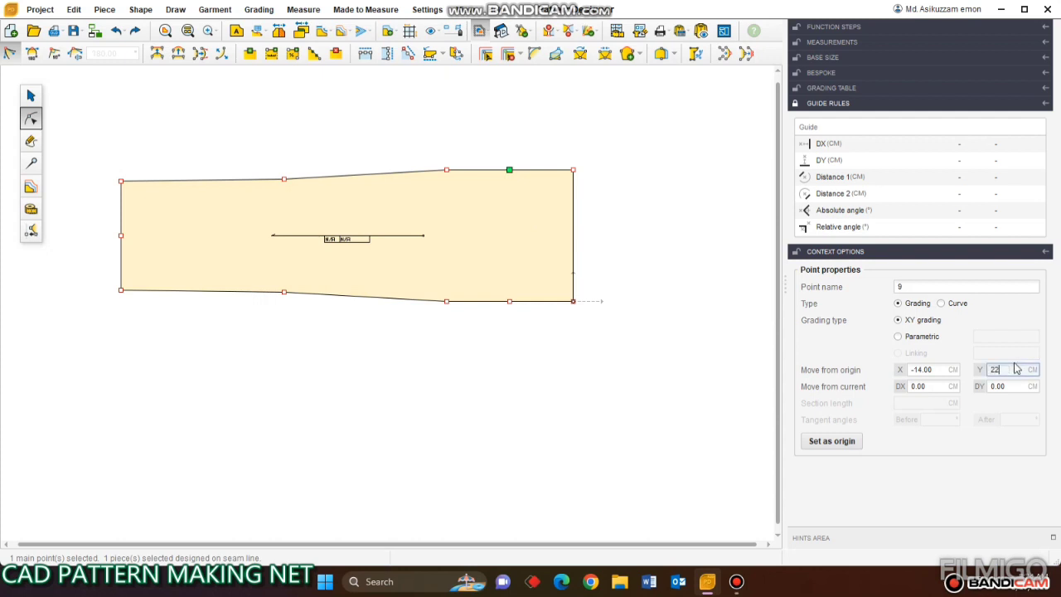
pyautogui.press('Return')
# Set the upper right corner's Y to 22 cm from the origin.
pyautogui.click(572, 170)
pyautogui.doubleClick(1014, 369)
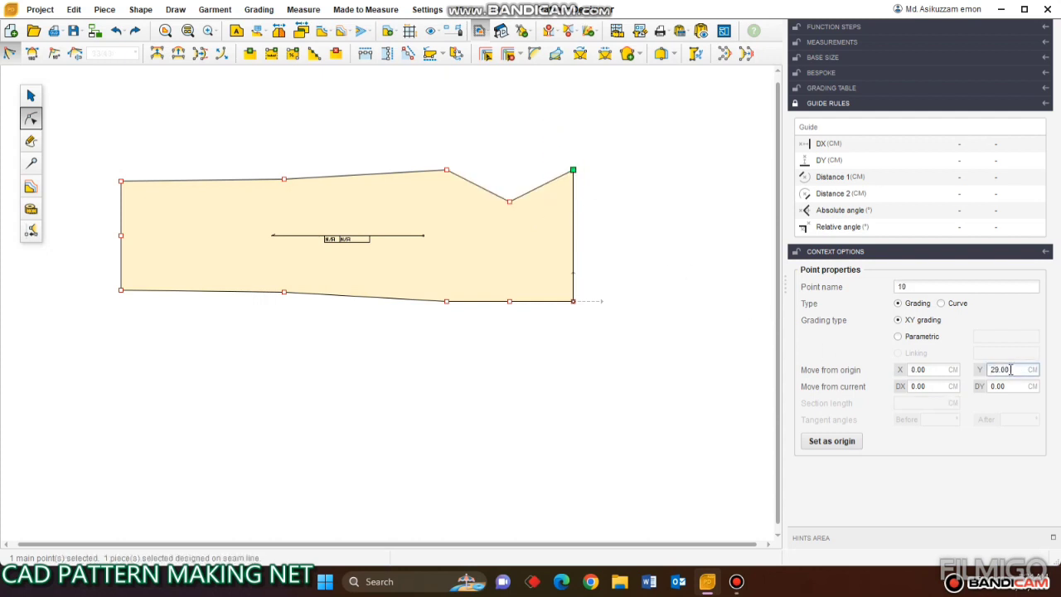
pyautogui.press('Return')
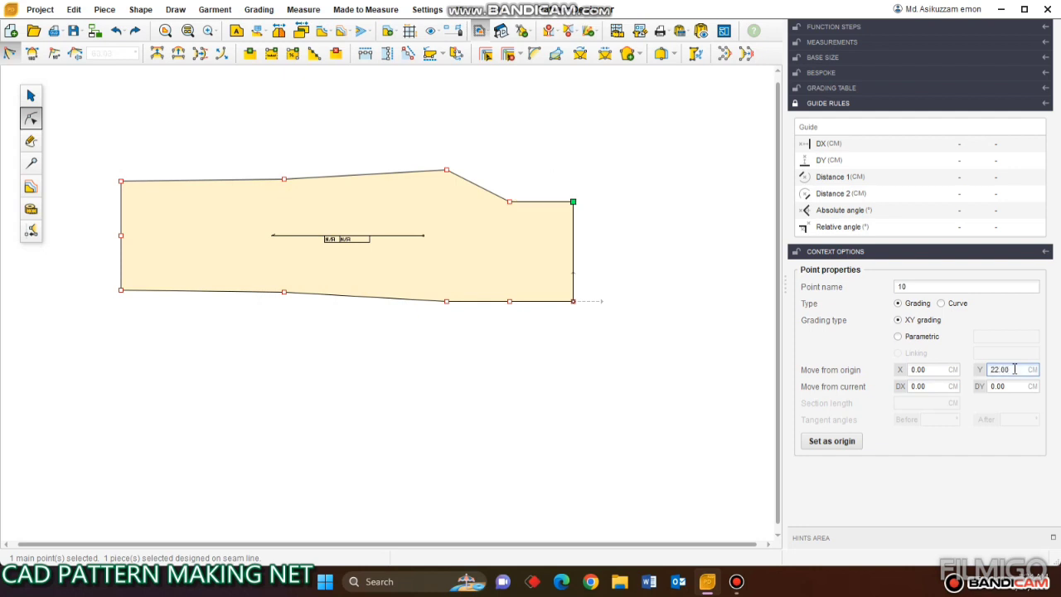
pyautogui.click(664, 253)
# Curve the slanted segment on the upper edge with 180° tangency to its neighbouring edges.
pyautogui.scroll(5, 411, 232)
pyautogui.click(469, 183)
pyautogui.click(502, 149)
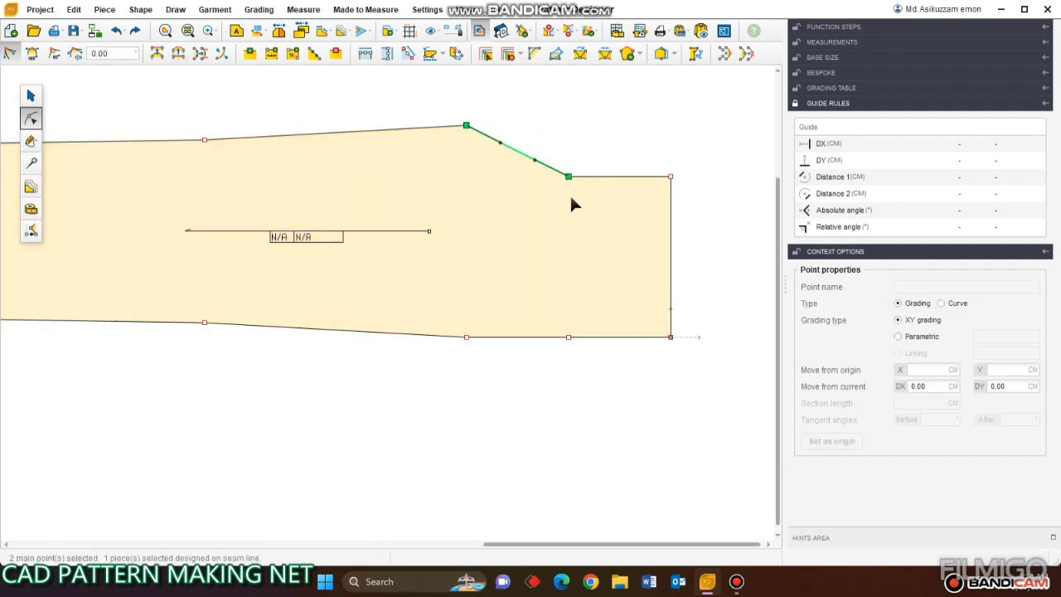
pyautogui.click(55, 53)
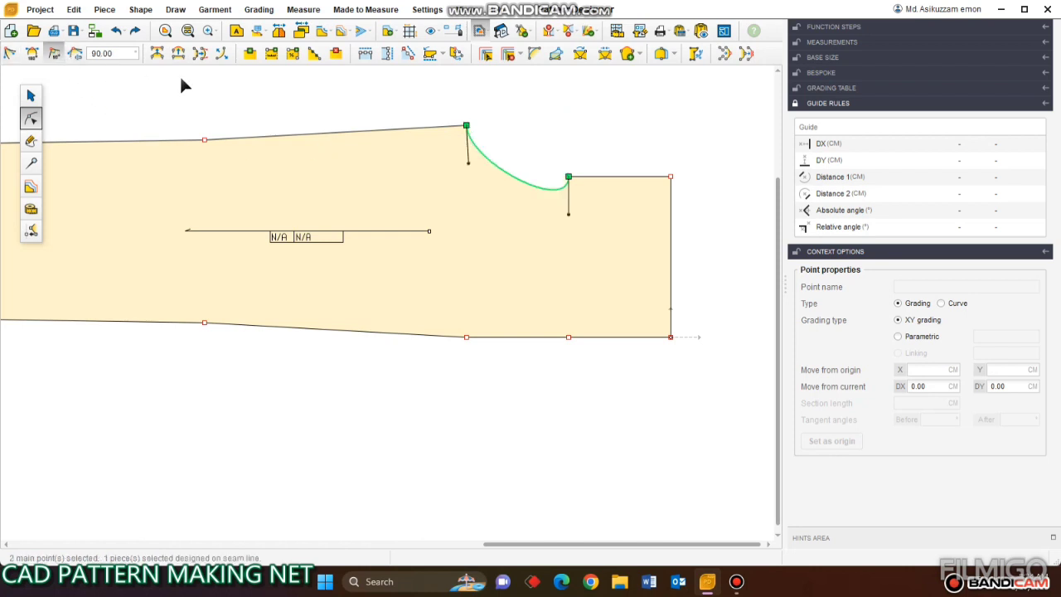
pyautogui.click(32, 53)
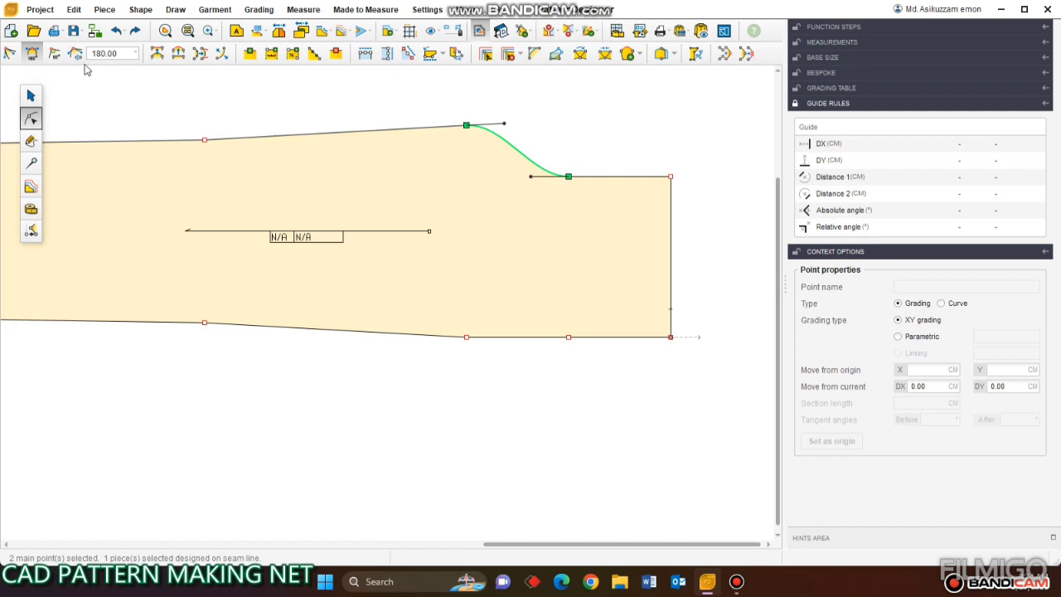
# Reshape the crotch curve on the upper edge into an inward scoop by pulling the tangent at its outer end towards the piece.
pyautogui.moveTo(440, 125); pyautogui.dragTo(493, 169)
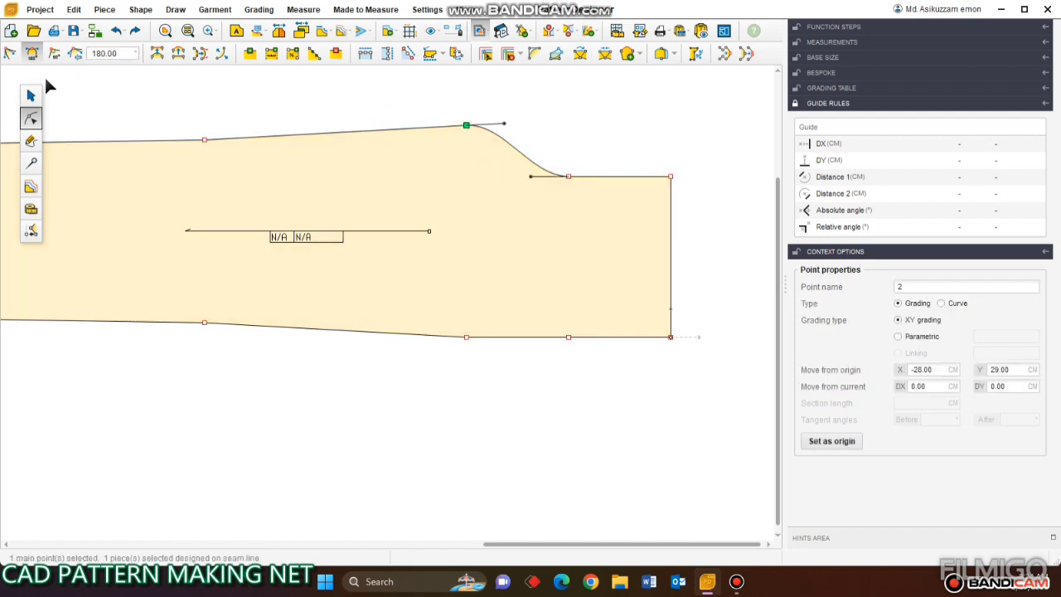
pyautogui.scroll(1, 504, 114)
pyautogui.moveTo(503, 128); pyautogui.dragTo(473, 185)
pyautogui.scroll(-2, 664, 180)
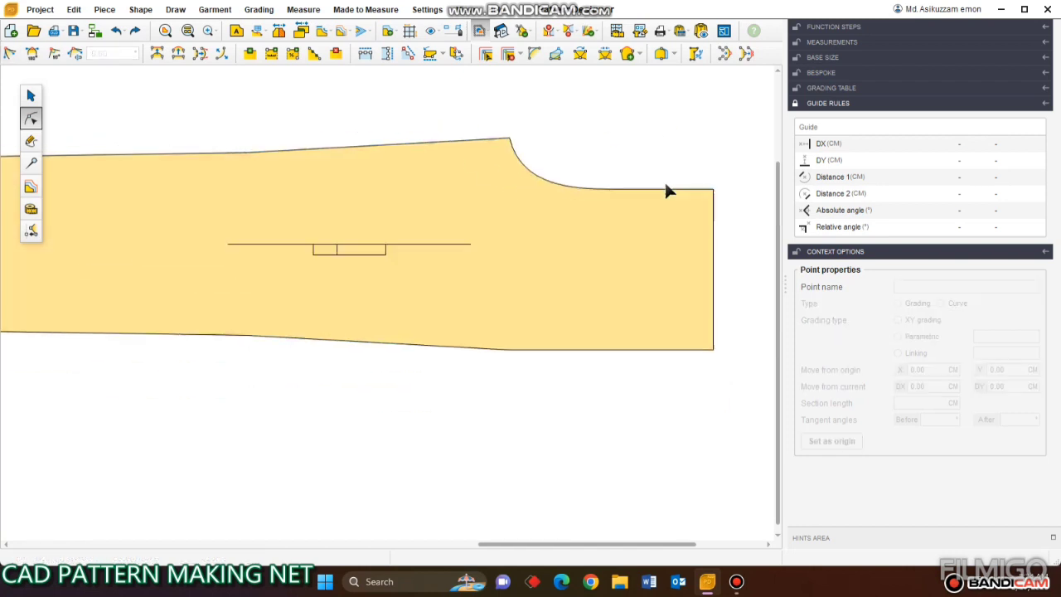
pyautogui.scroll(-2, 470, 195)
# Convert both upper edge segments beside the knee point to curves and smooth the knee point with 180° tangency.
pyautogui.click(525, 174)
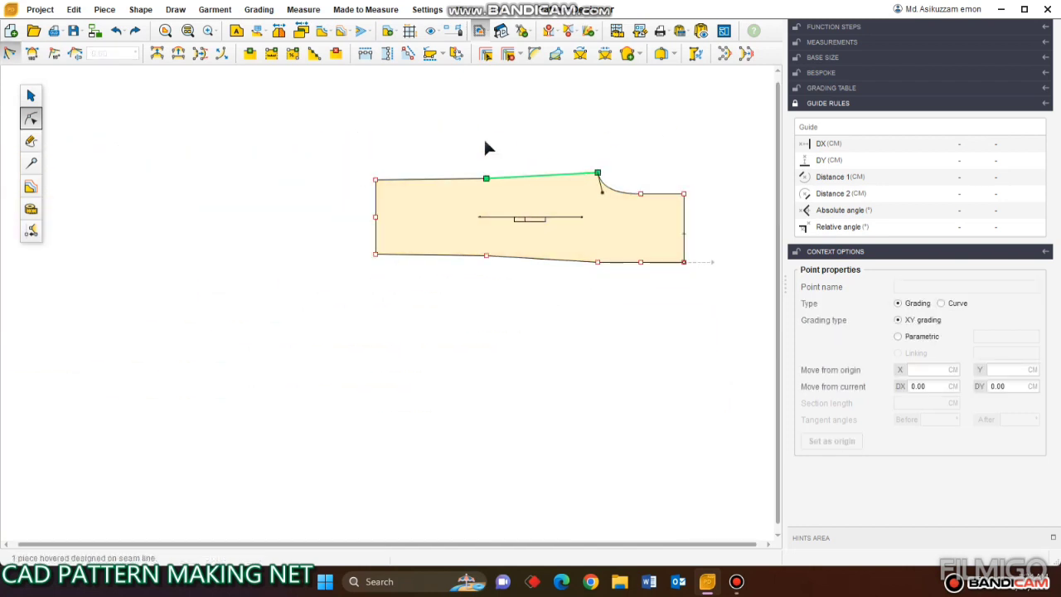
pyautogui.click(431, 178)
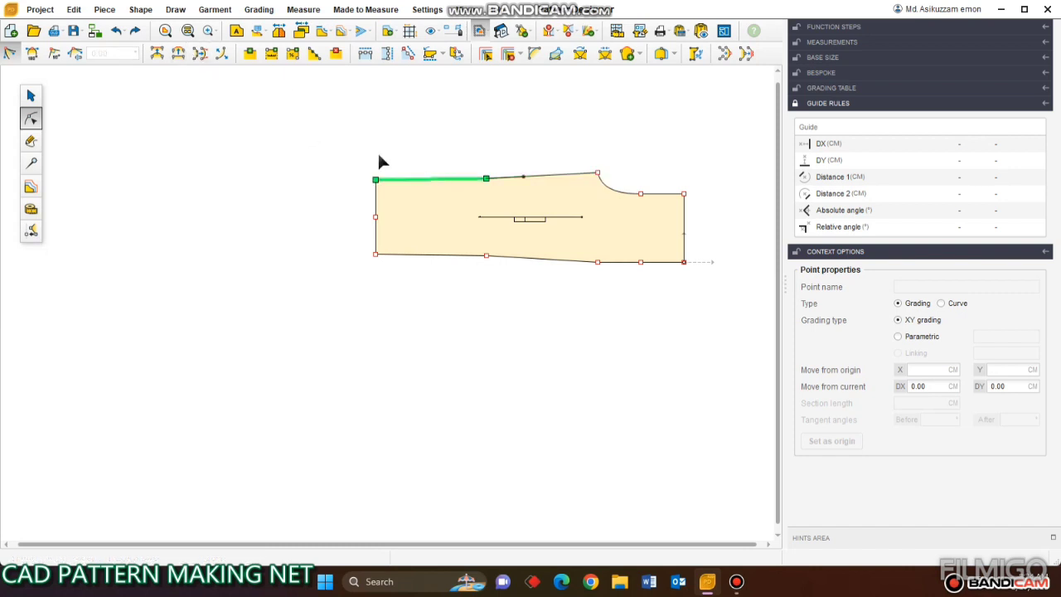
pyautogui.click(486, 178)
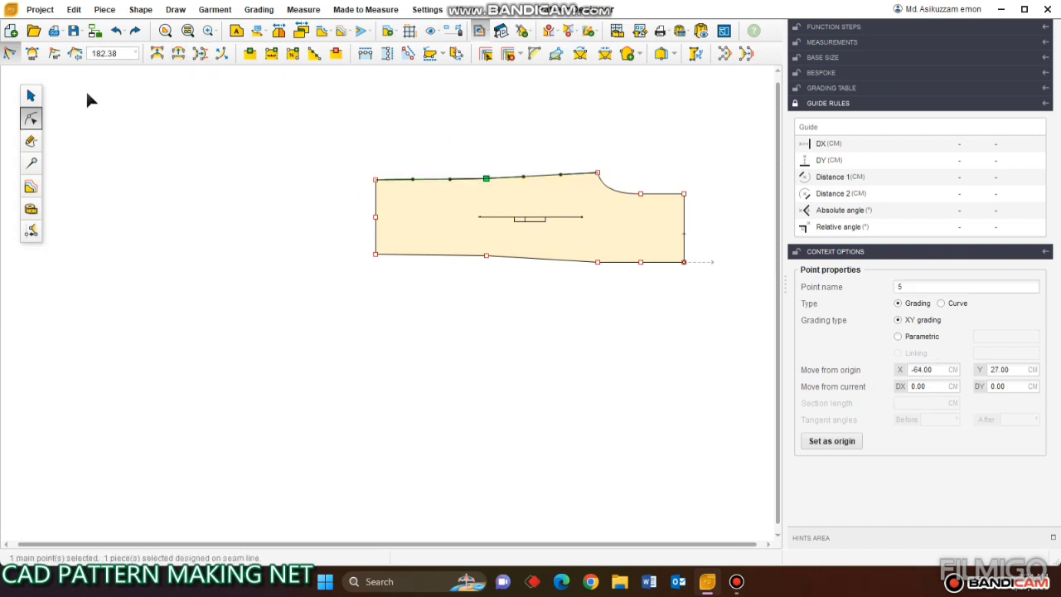
pyautogui.click(10, 53)
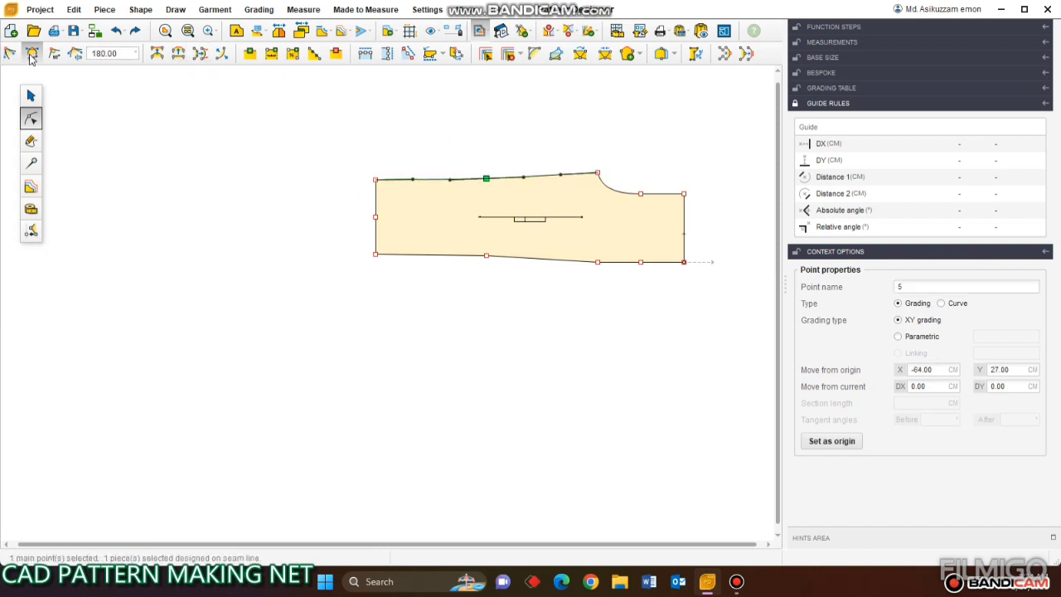
# Convert both lower edge segments beside the knee point to curves and smooth the knee point with 180° tangency.
pyautogui.click(448, 253)
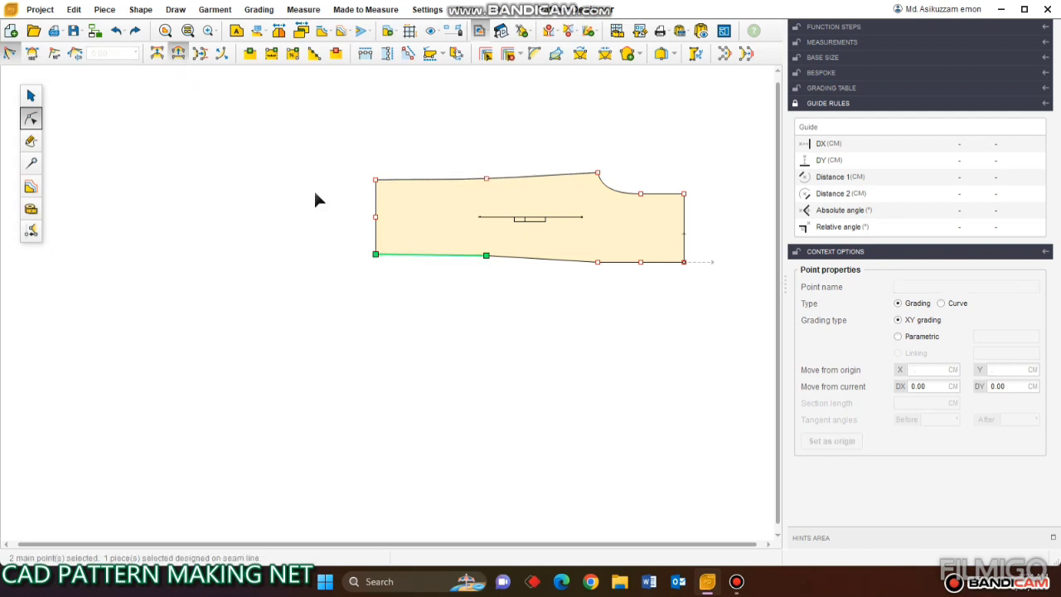
pyautogui.click(537, 257)
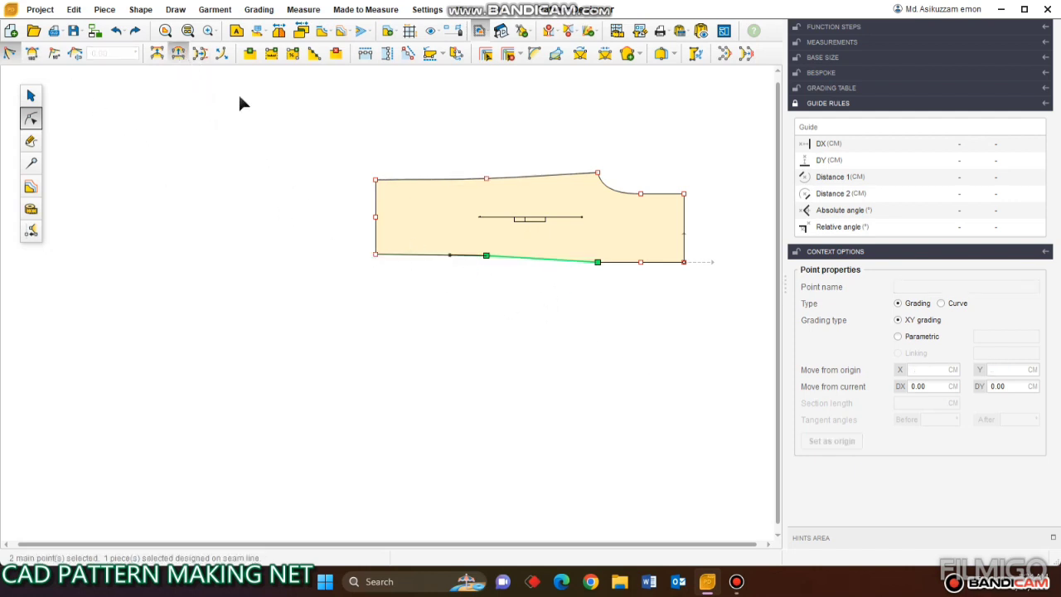
pyautogui.click(486, 254)
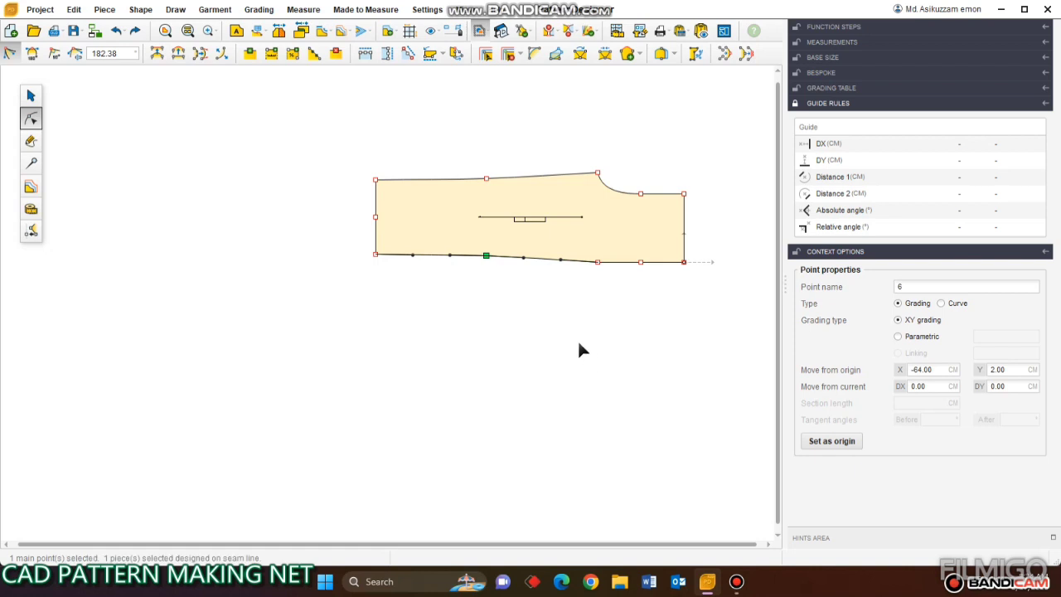
pyautogui.click(32, 53)
pyautogui.scroll(3, 620, 282)
pyautogui.scroll(-2, 517, 328)
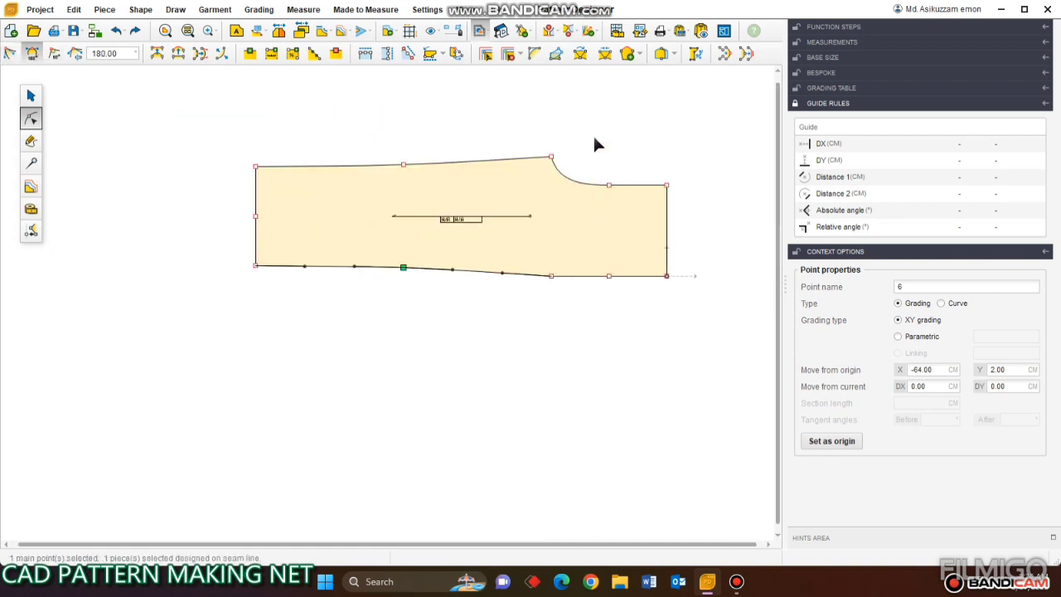
# Nudge the two opposite hip points, between the crotch and the right end, slightly downward together.
pyautogui.moveTo(594, 144); pyautogui.dragTo(636, 329)
pyautogui.press('Down')
pyautogui.press('Down')
pyautogui.press('Down')
pyautogui.press('Down')
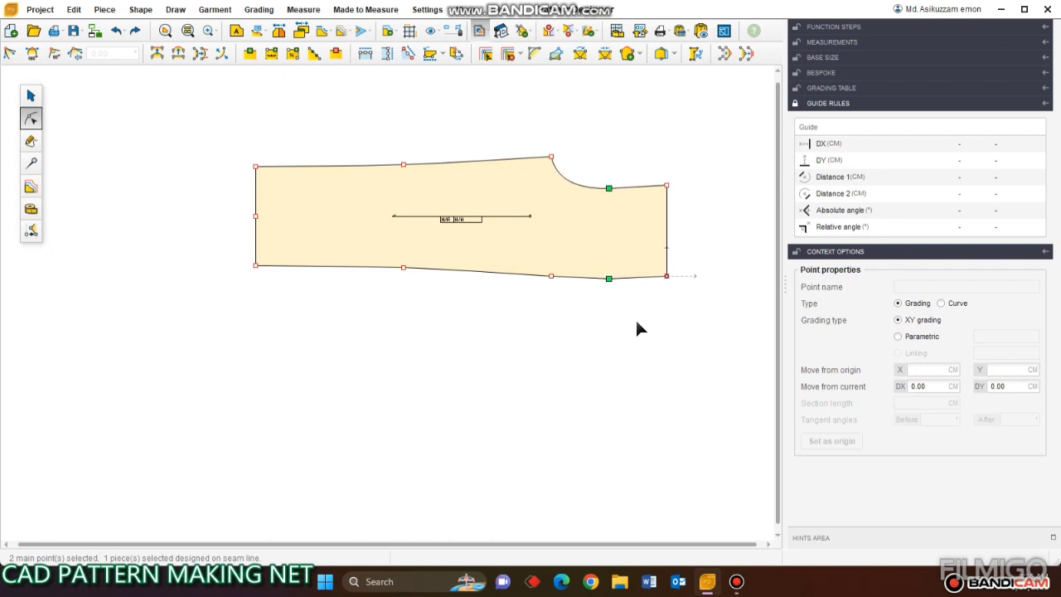
pyautogui.click(632, 331)
# Nudge both corner points of the piece's right end slightly downward, just past the level of the hip points.
pyautogui.moveTo(642, 166); pyautogui.dragTo(694, 341)
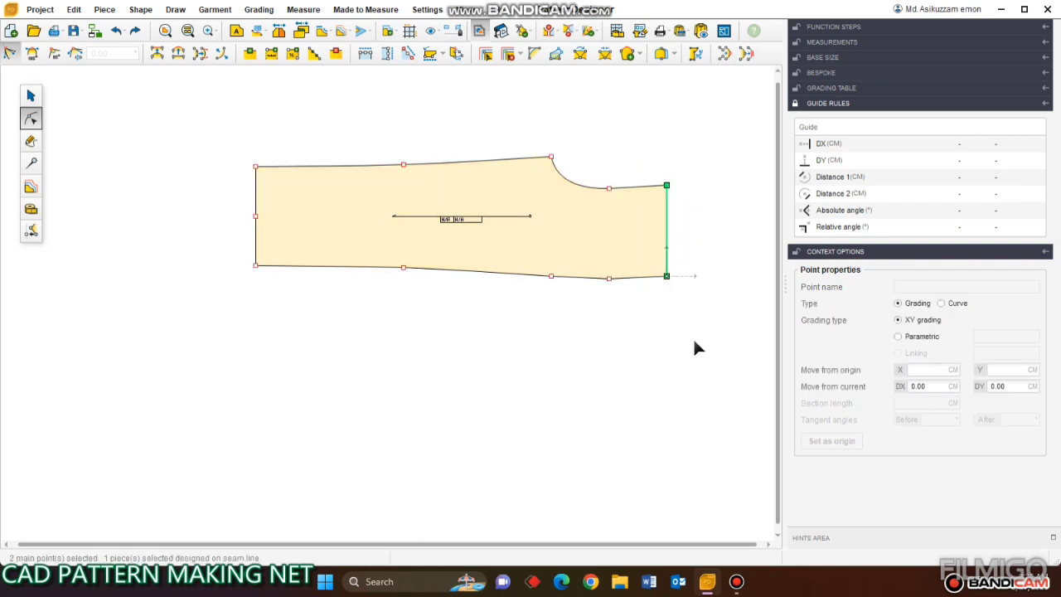
pyautogui.press('Down')
pyautogui.press('Down')
pyautogui.press('Down')
pyautogui.press('Down')
pyautogui.press('Down')
pyautogui.press('Down')
pyautogui.press('Down')
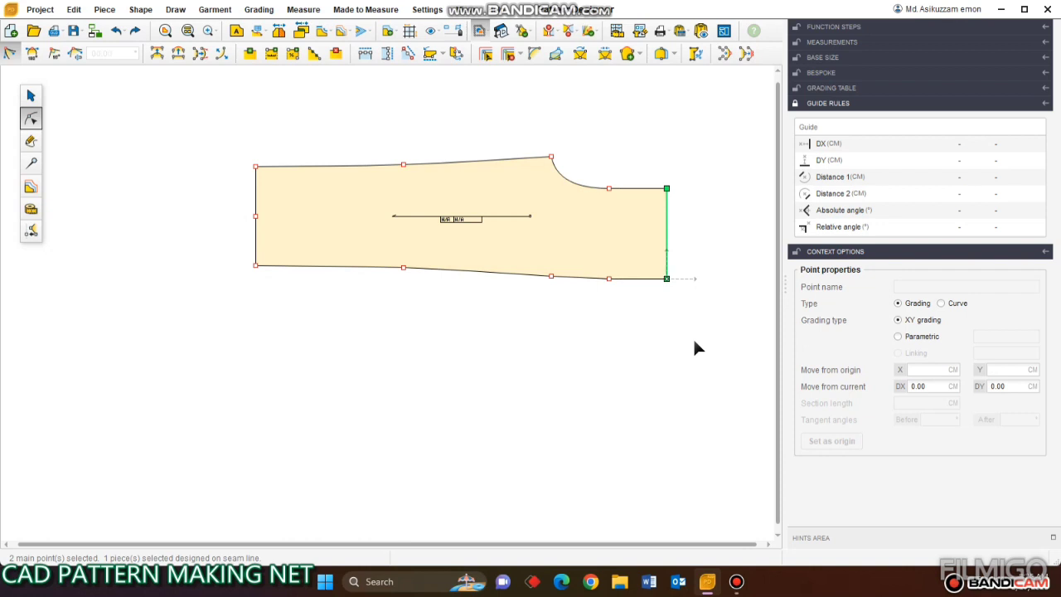
pyautogui.click(662, 370)
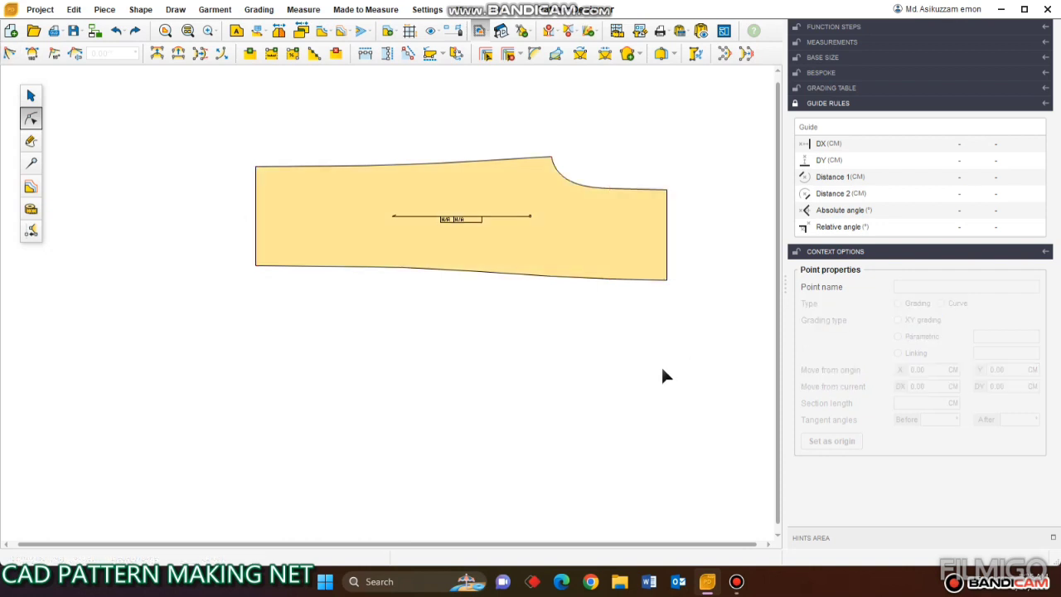
# Turn the leg piece upright with its waist end at the top and reposition it in the work area.
pyautogui.click(31, 97)
pyautogui.moveTo(497, 201); pyautogui.dragTo(478, 213)
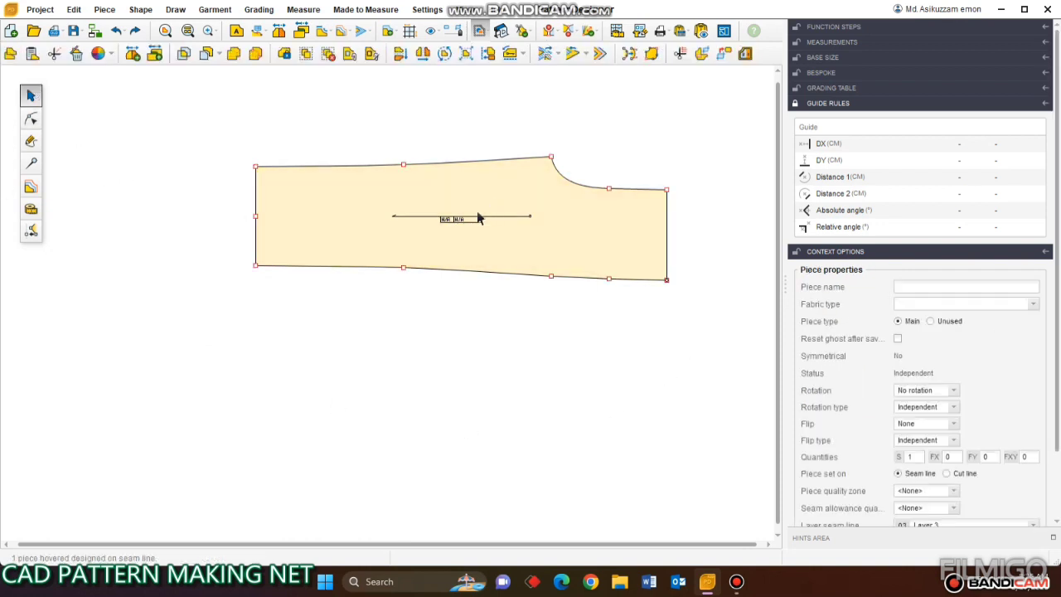
pyautogui.click(523, 53)
pyautogui.click(526, 130)
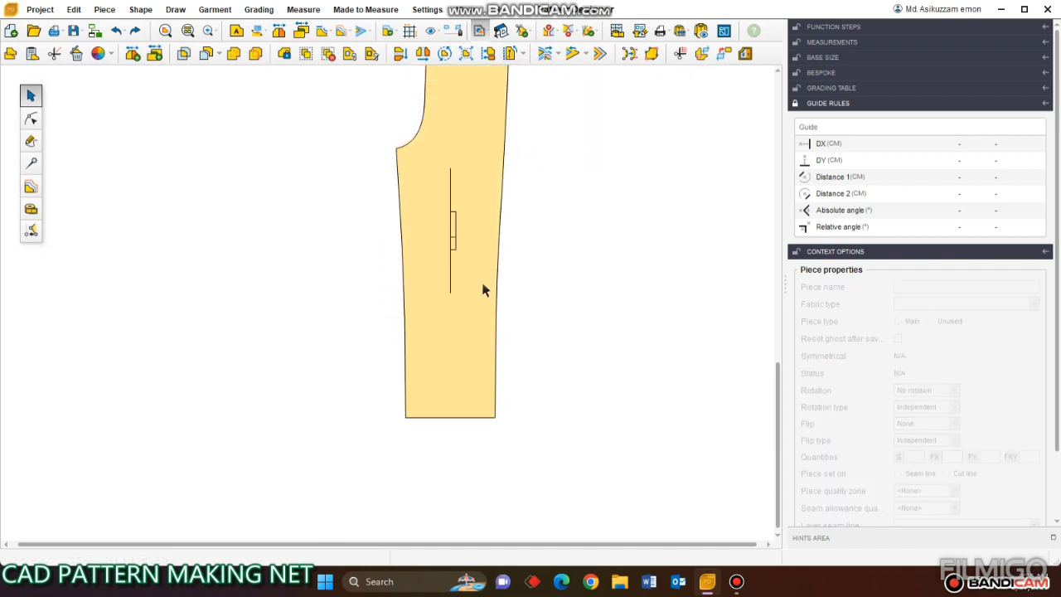
pyautogui.moveTo(456, 271); pyautogui.dragTo(456, 289)
pyautogui.scroll(1, 251, 197)
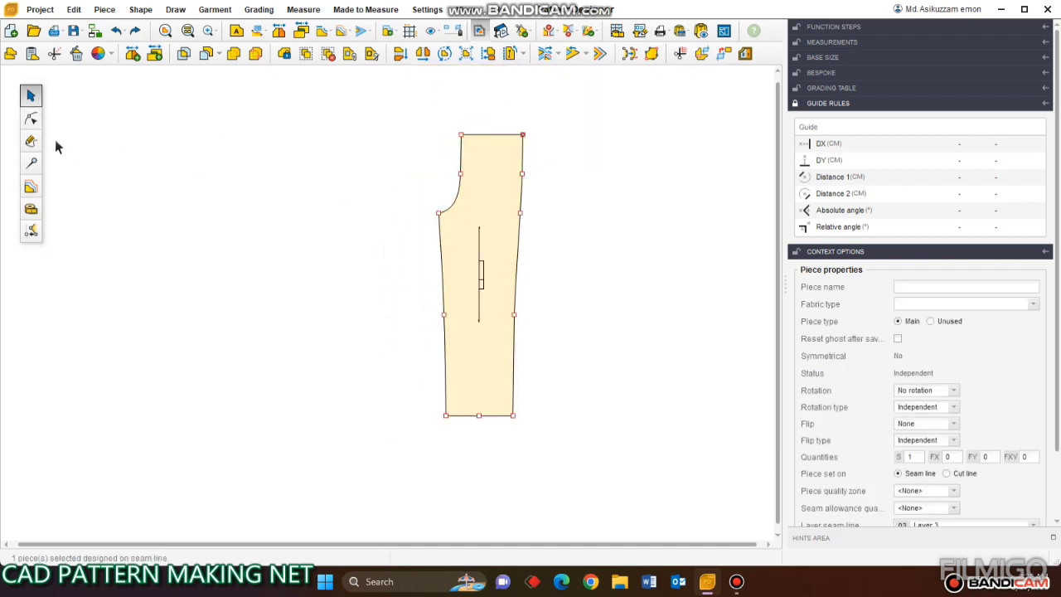
# Deepen the crotch curve by moving the tangent handle of the crotch point closer to horizontal.
pyautogui.click(31, 119)
pyautogui.scroll(10, 454, 167)
pyautogui.moveTo(412, 121); pyautogui.dragTo(498, 189)
pyautogui.scroll(5, 451, 222)
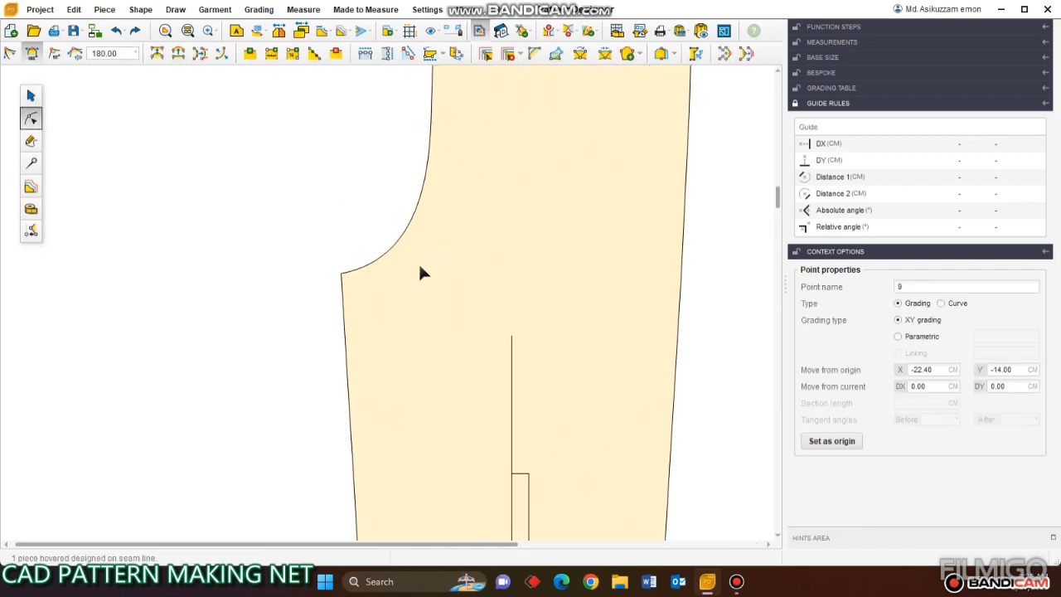
pyautogui.scroll(1, 420, 273)
pyautogui.moveTo(424, 251); pyautogui.dragTo(450, 267)
pyautogui.click(208, 208)
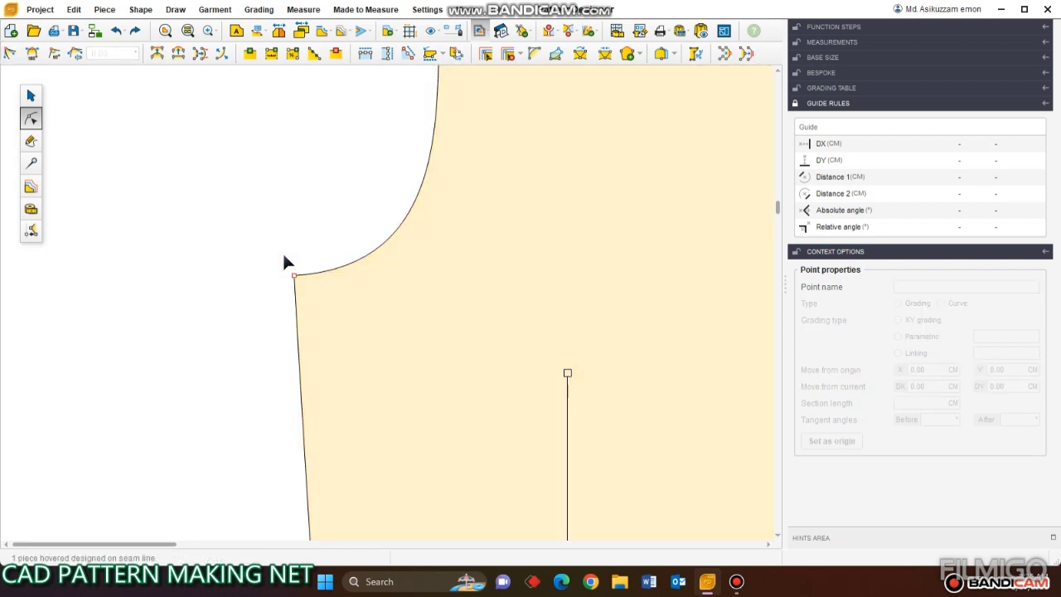
# Set the tangent angle at the crotch point to 90°.
pyautogui.click(293, 274)
pyautogui.click(119, 58)
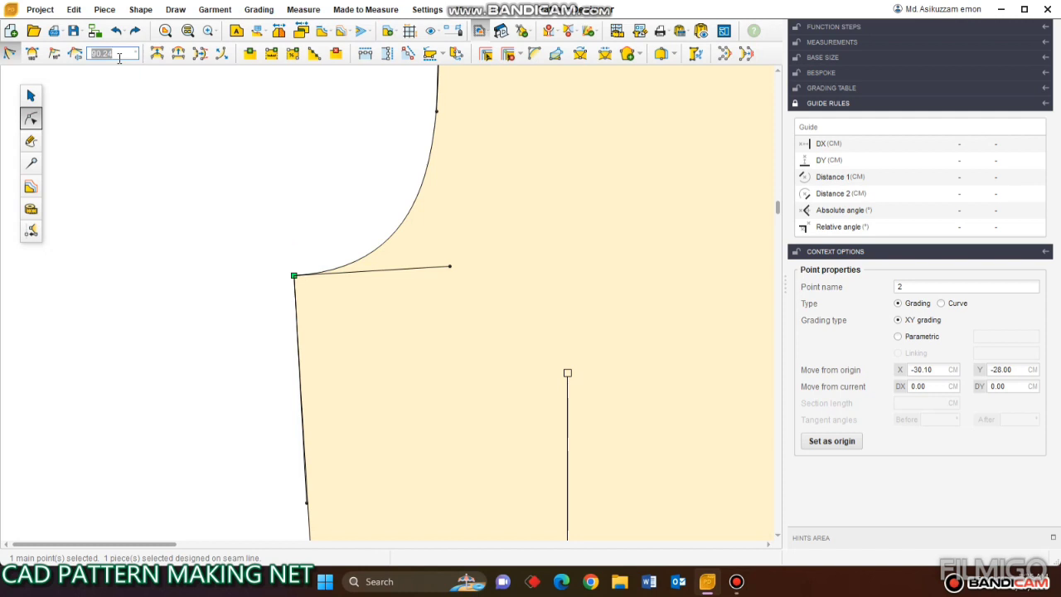
pyautogui.write('90')
pyautogui.press('Return')
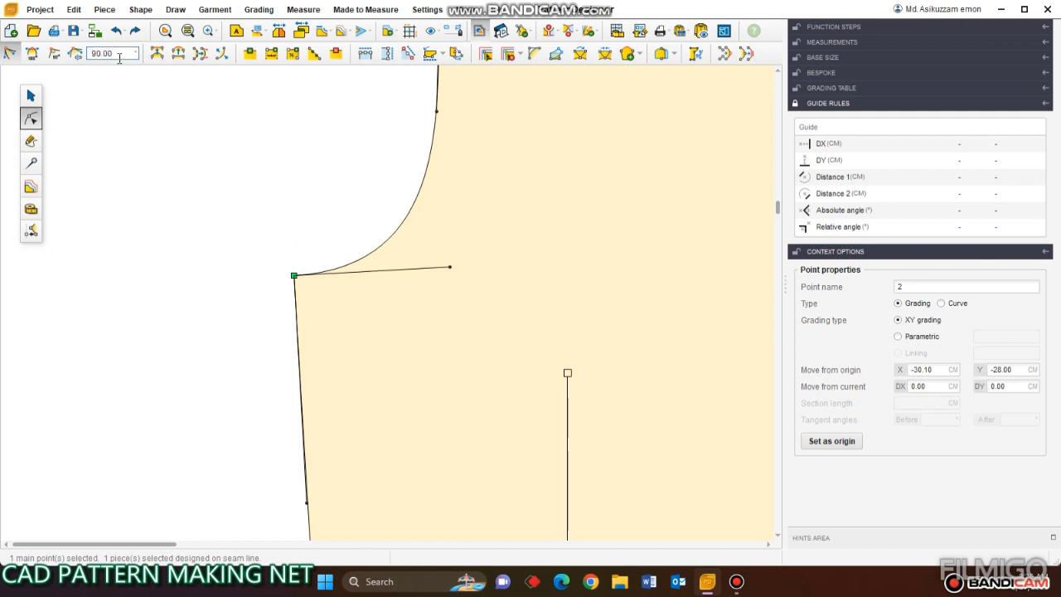
pyautogui.click(171, 210)
pyautogui.scroll(-3, 264, 240)
pyautogui.click(363, 226)
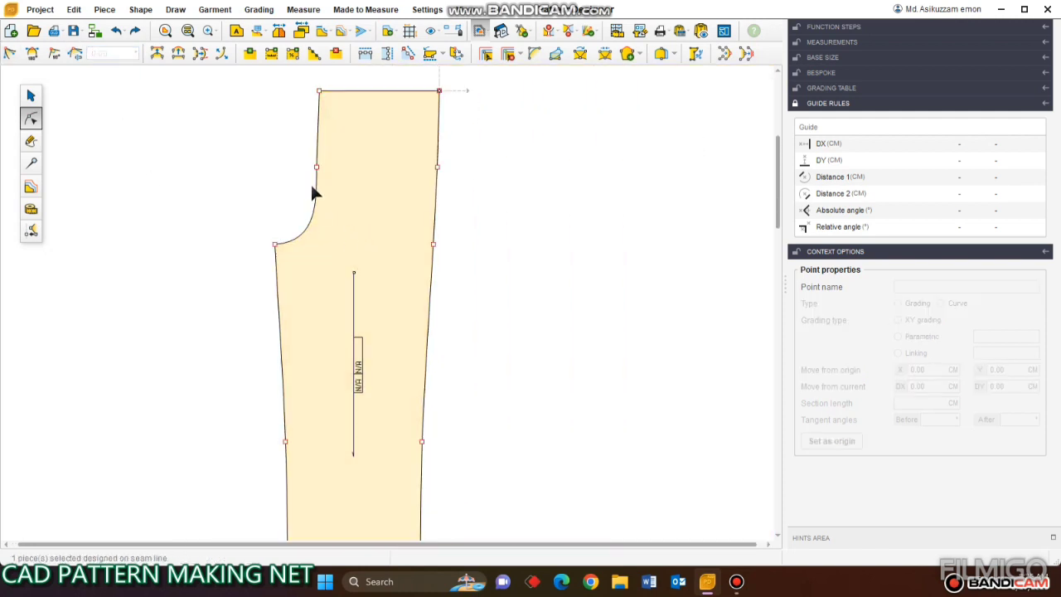
pyautogui.moveTo(284, 142); pyautogui.dragTo(414, 242)
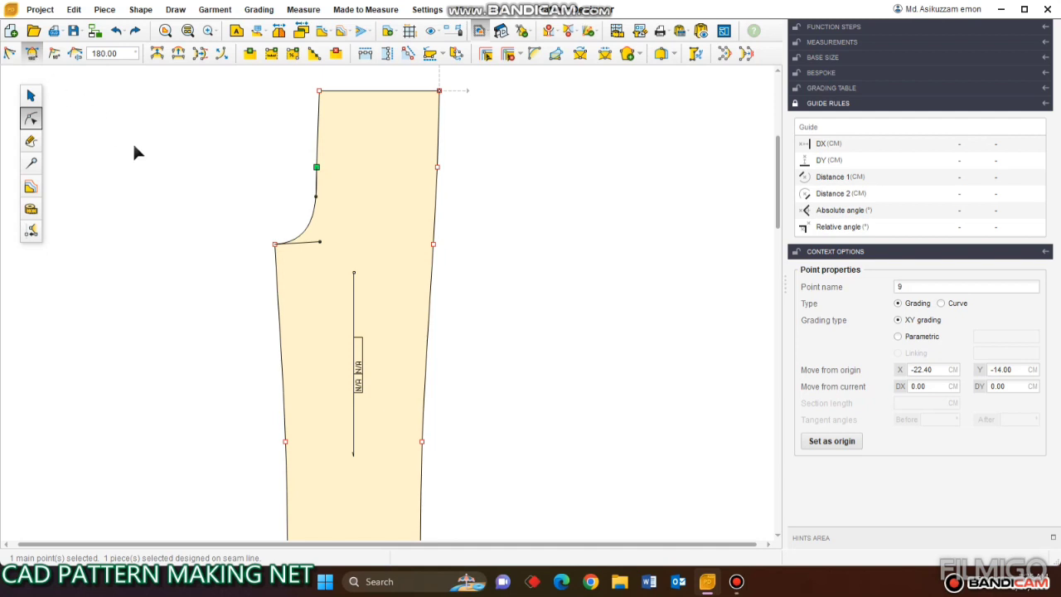
pyautogui.click(133, 146)
pyautogui.scroll(-3, 237, 203)
pyautogui.click(355, 191)
# Shift the leg piece slightly and flip it horizontally so its crotch curve faces right.
pyautogui.click(31, 95)
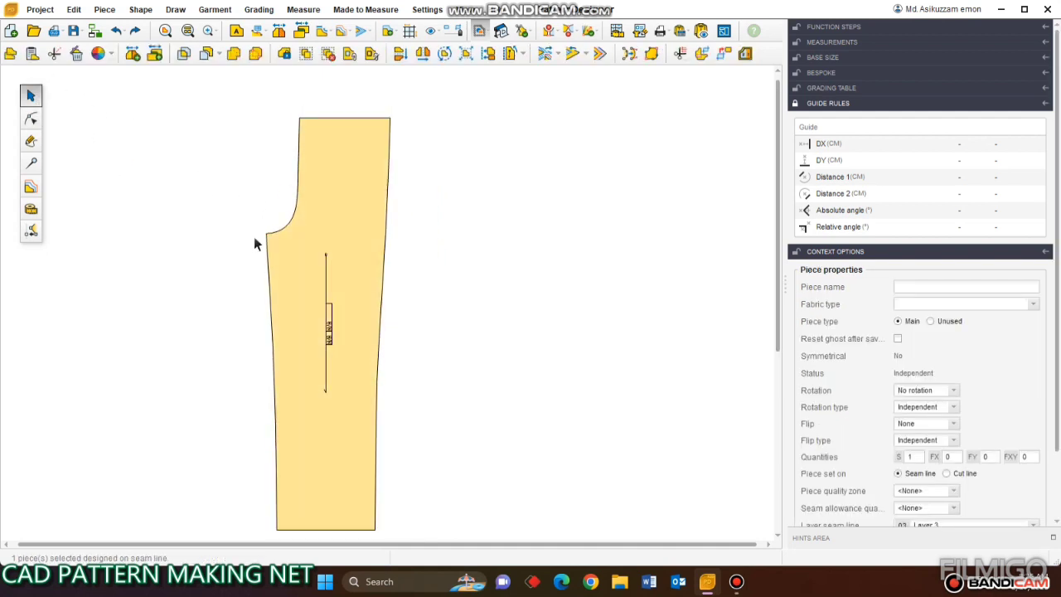
pyautogui.moveTo(275, 245); pyautogui.dragTo(302, 244)
pyautogui.click(91, 165)
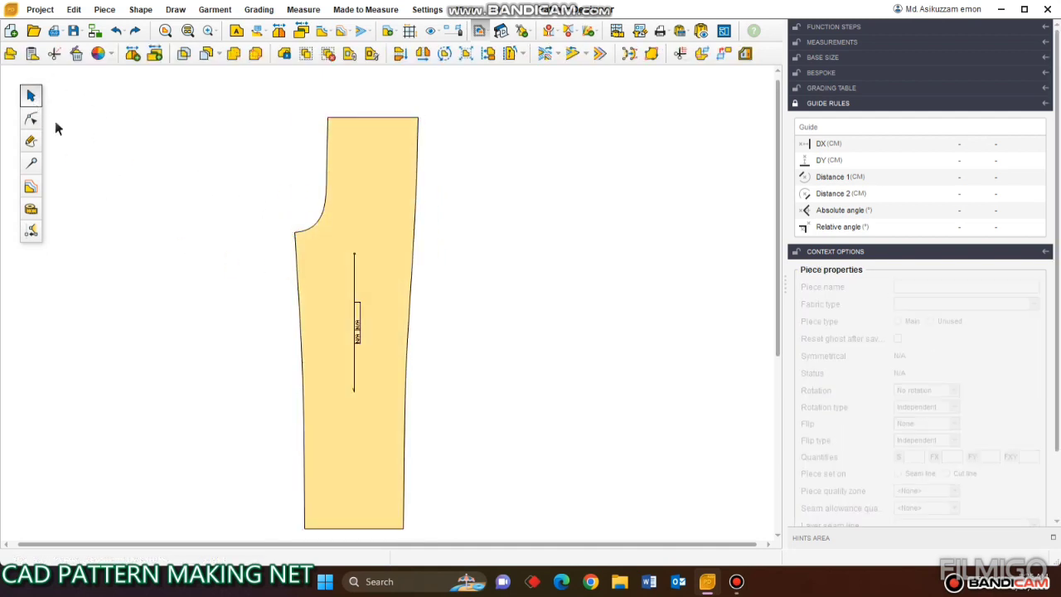
pyautogui.click(313, 243)
pyautogui.click(422, 53)
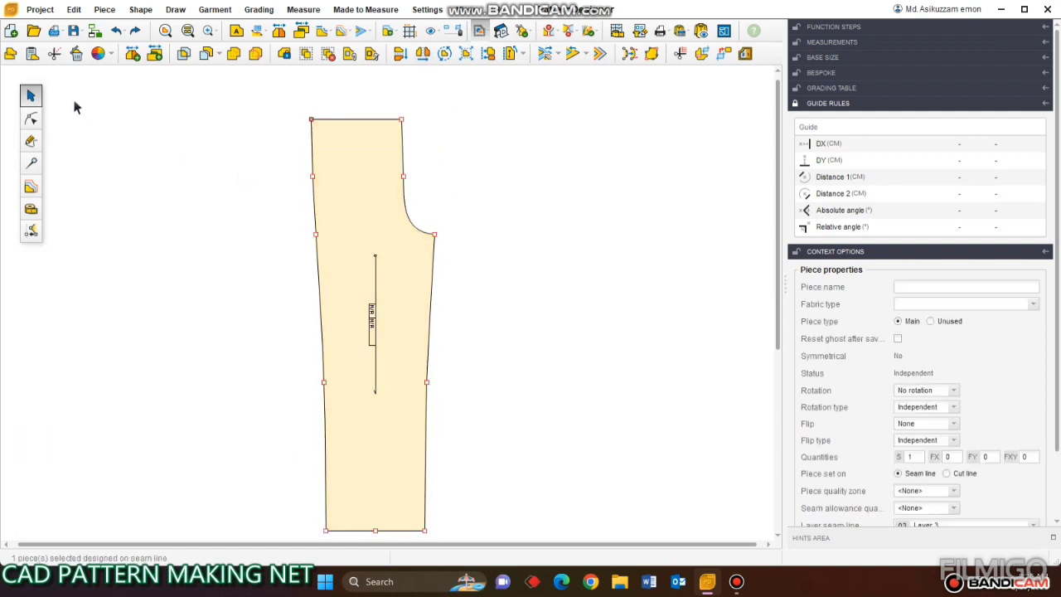
# Duplicate the flipped leg piece and place the two pieces side by side, ready for point editing.
pyautogui.click(32, 53)
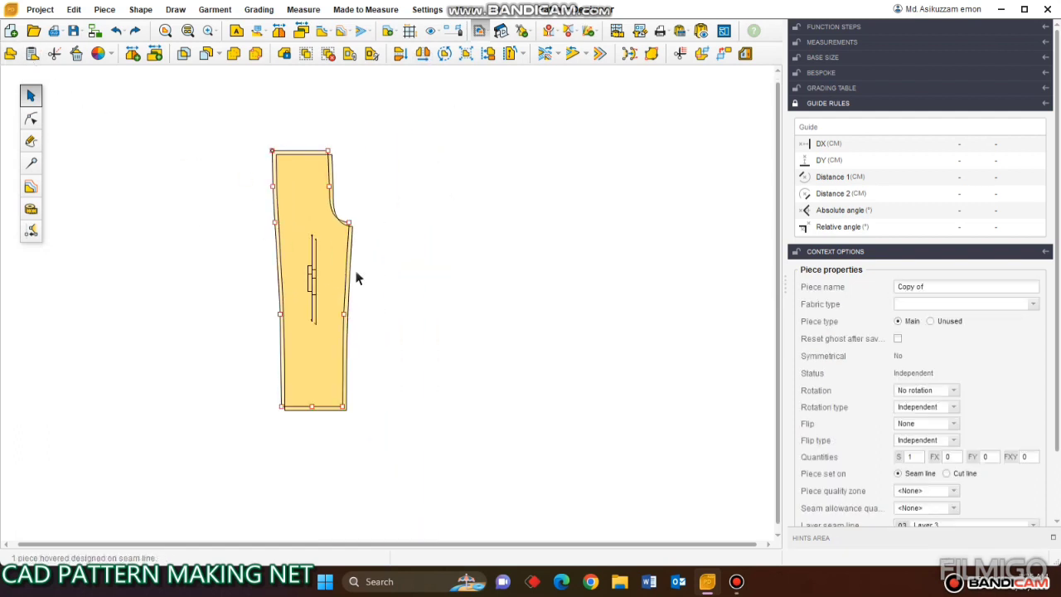
pyautogui.moveTo(356, 277); pyautogui.dragTo(446, 262)
pyautogui.click(35, 122)
pyautogui.scroll(5, 306, 234)
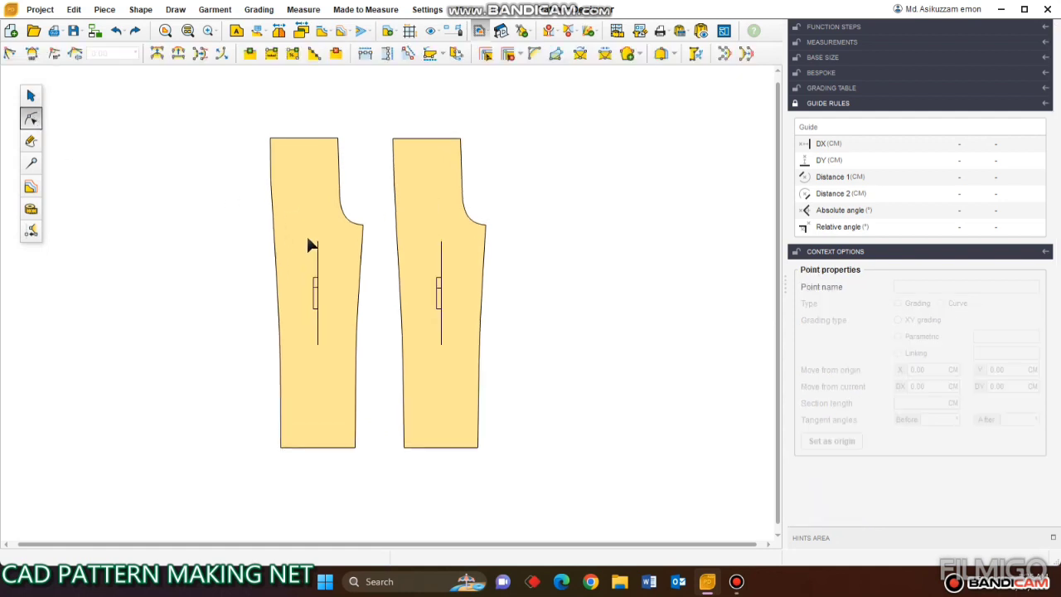
pyautogui.click(311, 231)
pyautogui.click(350, 164)
pyautogui.scroll(-2, 369, 269)
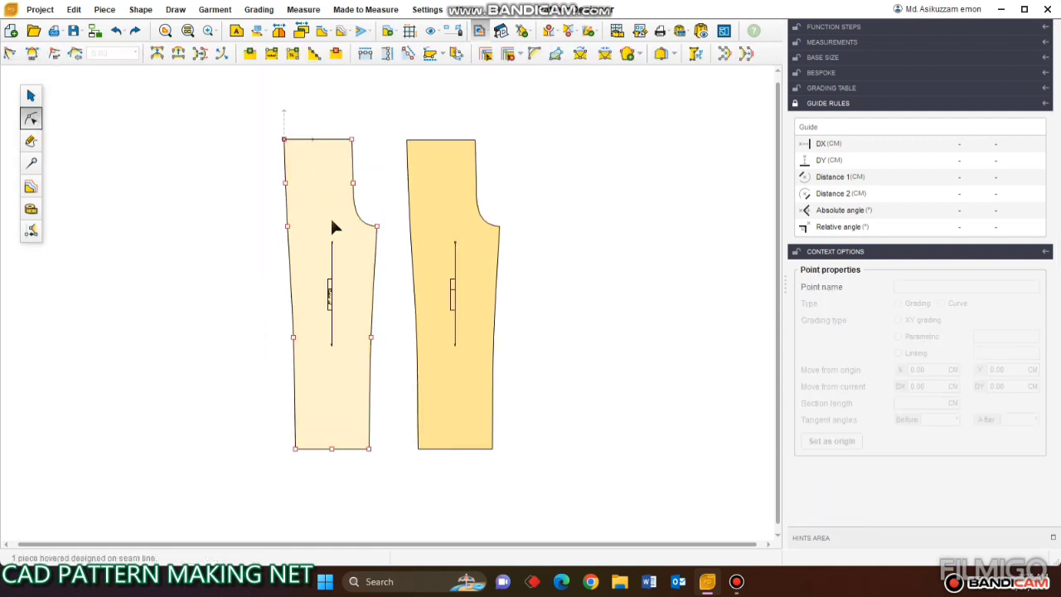
pyautogui.moveTo(331, 225); pyautogui.dragTo(397, 451)
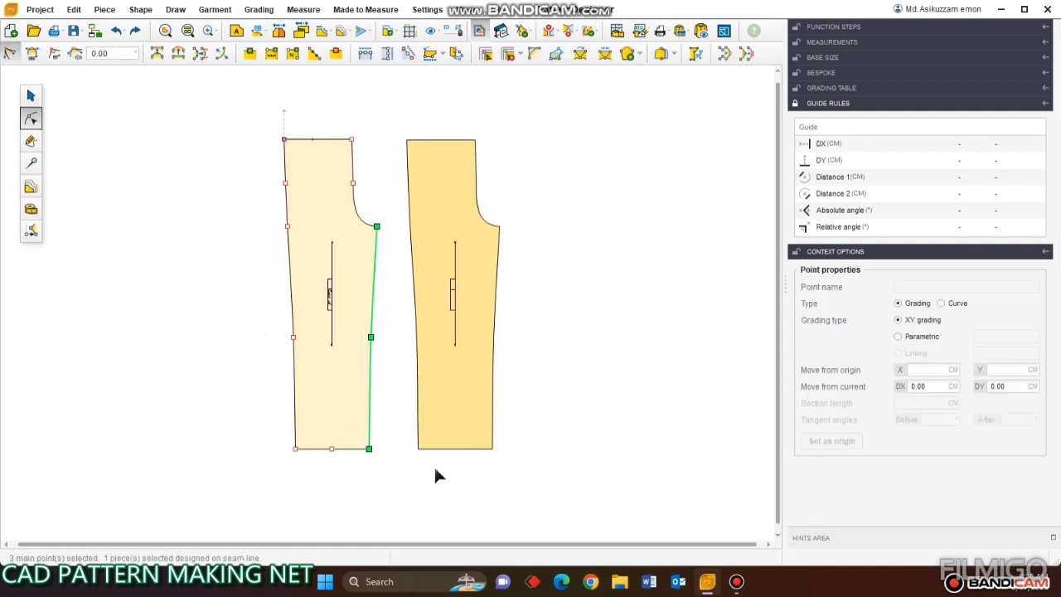
pyautogui.click(452, 479)
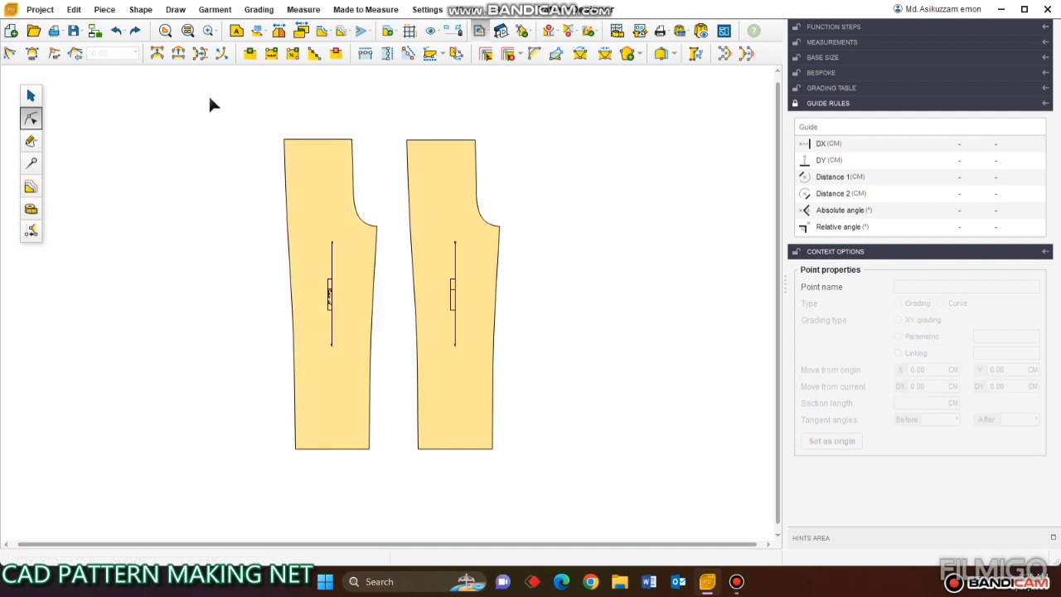
pyautogui.moveTo(208, 94); pyautogui.dragTo(592, 519)
pyautogui.click(663, 53)
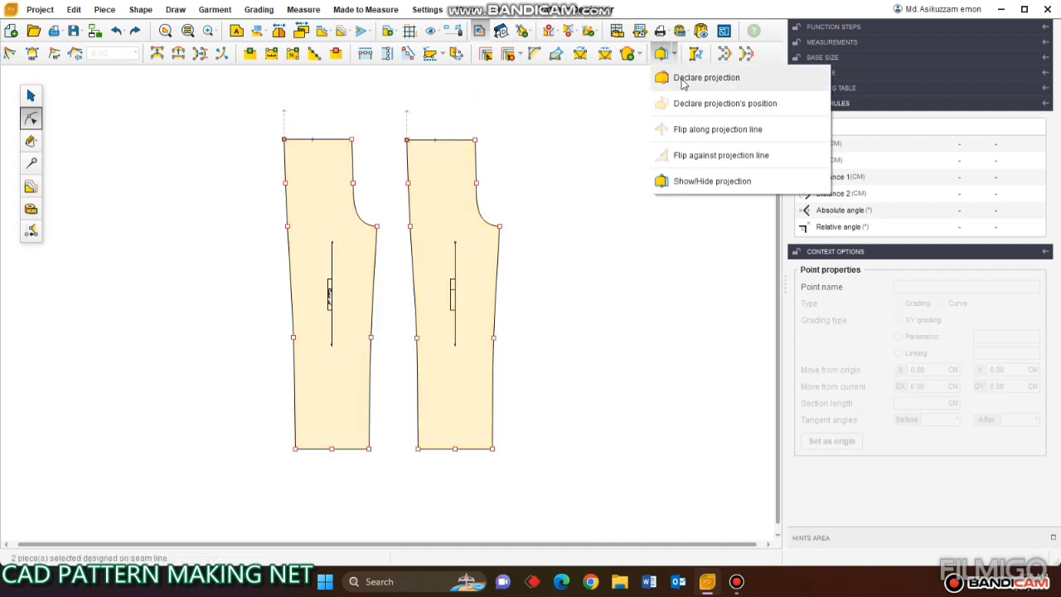
pyautogui.click(704, 77)
pyautogui.scroll(2, 370, 286)
pyautogui.scroll(-3, 369, 286)
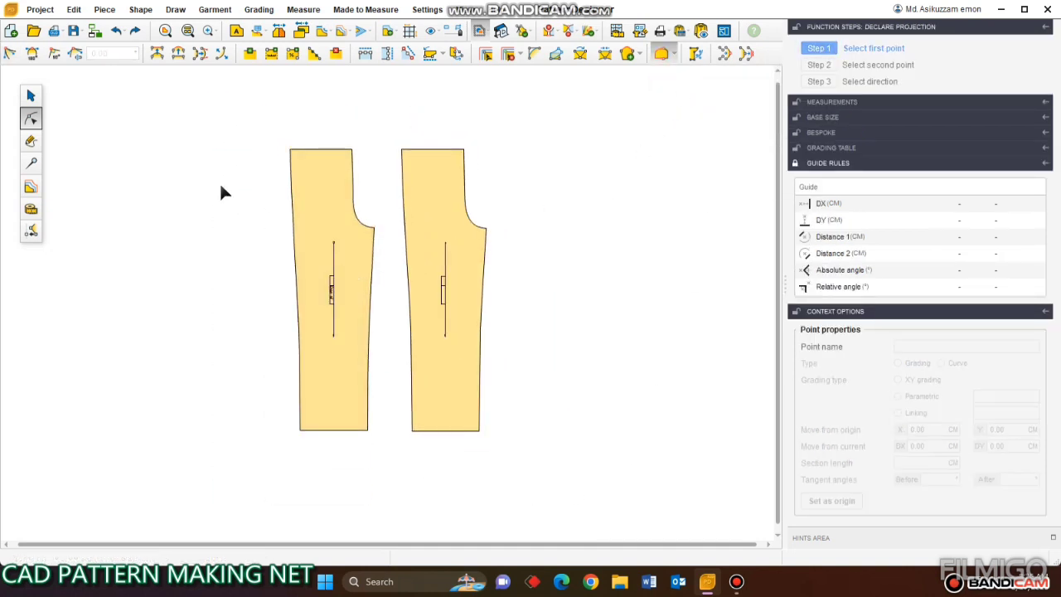
# Create a ghost outline of both leg pieces.
pyautogui.moveTo(235, 111); pyautogui.dragTo(550, 503)
pyautogui.click(398, 31)
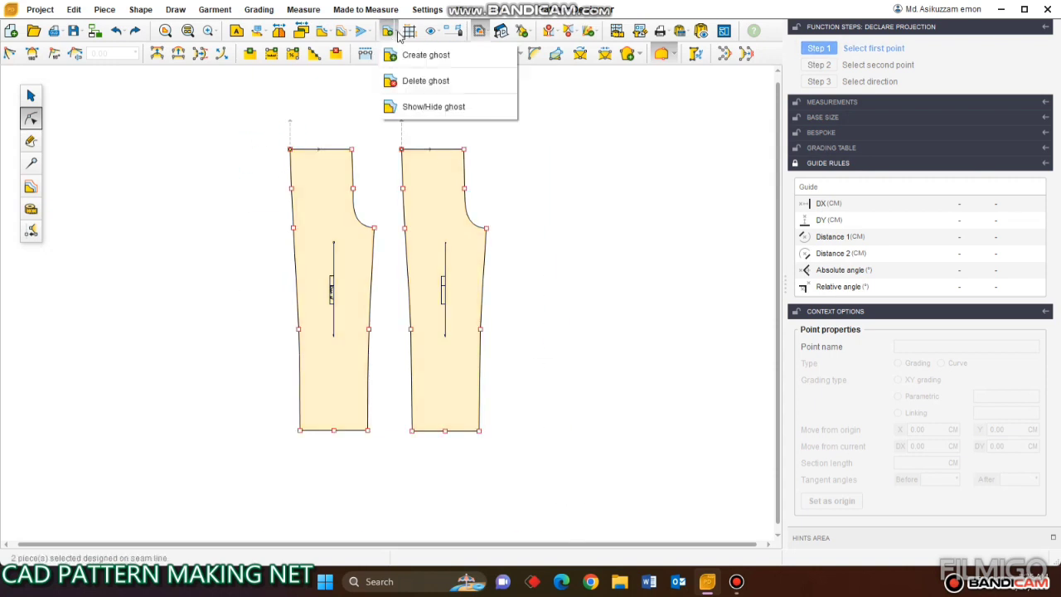
pyautogui.click(403, 58)
# Move the three inseam points of the copied leg piece inward from its ghost outline.
pyautogui.scroll(2, 403, 276)
pyautogui.moveTo(326, 193); pyautogui.dragTo(395, 511)
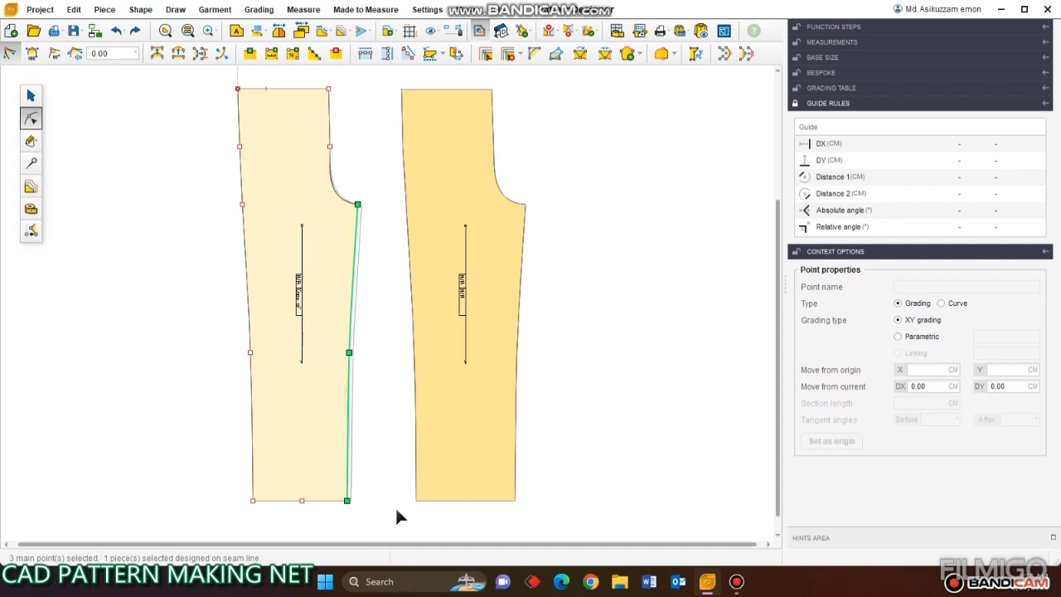
pyautogui.press('Left')
# Move the crotch, knee and hem points on the original leg piece's inseam outward beyond its ghost outline.
pyautogui.click(478, 343)
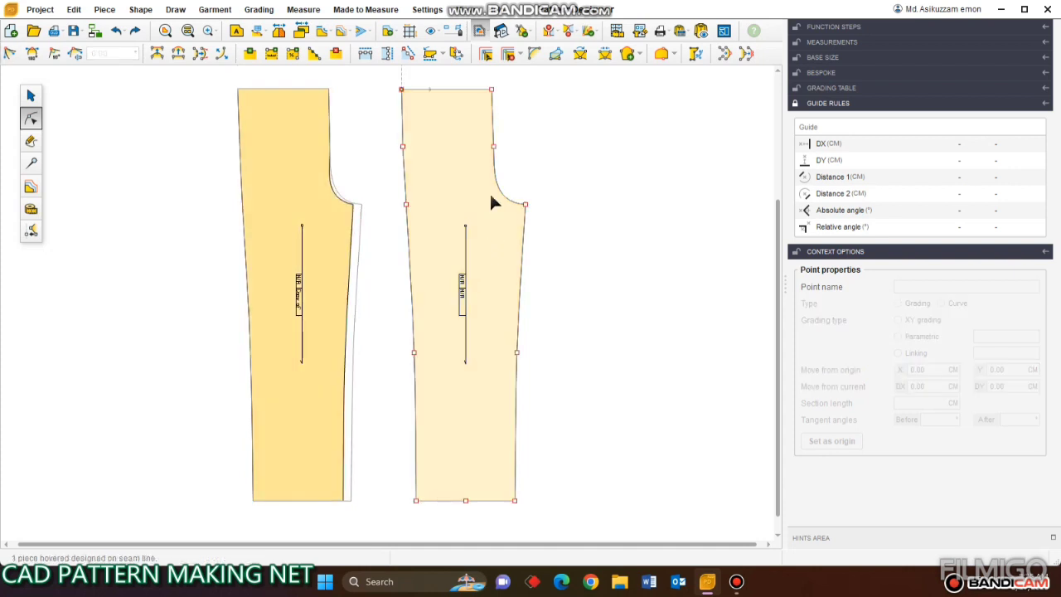
pyautogui.moveTo(491, 198); pyautogui.dragTo(572, 535)
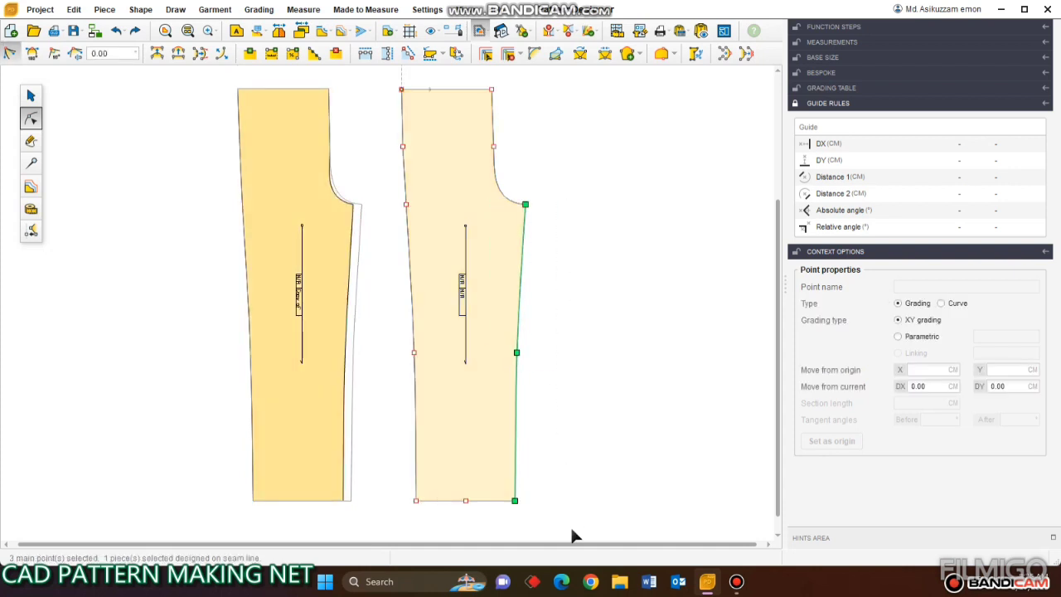
pyautogui.press('Right')
pyautogui.press('Right')
pyautogui.click(620, 362)
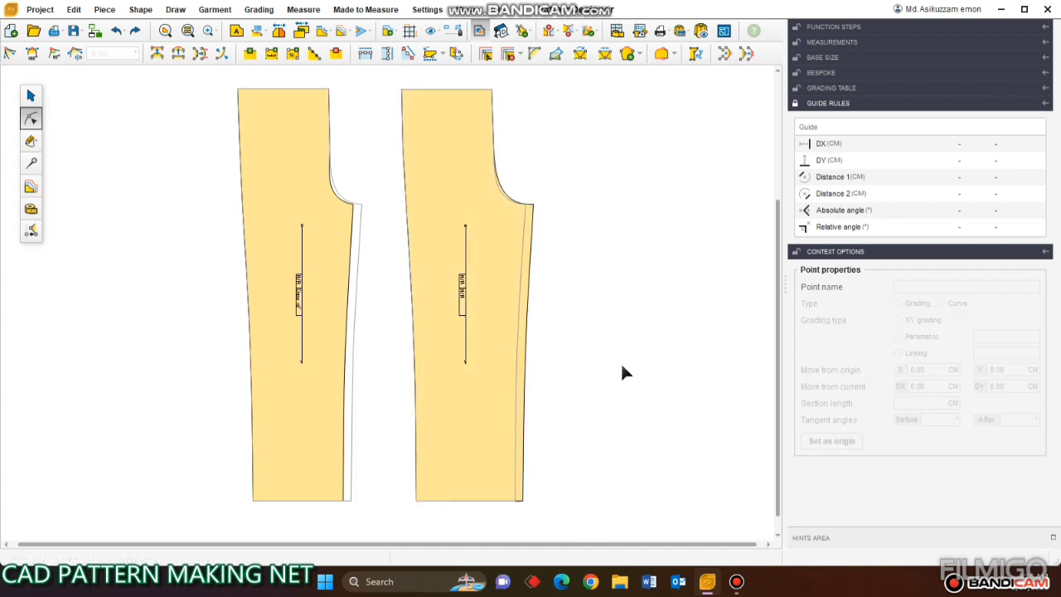
# Reshape the copied leg piece's crotch curve by shortening and lowering the curve handle at its crotch point.
pyautogui.click(272, 217)
pyautogui.moveTo(289, 128); pyautogui.dragTo(362, 159)
pyautogui.scroll(5, 382, 149)
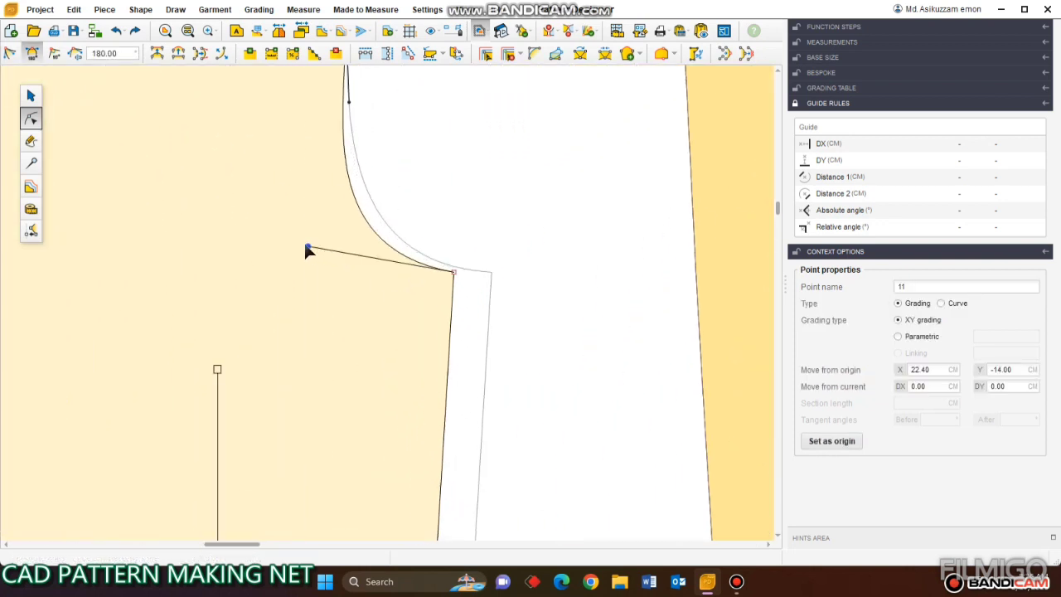
pyautogui.moveTo(306, 250); pyautogui.dragTo(329, 264)
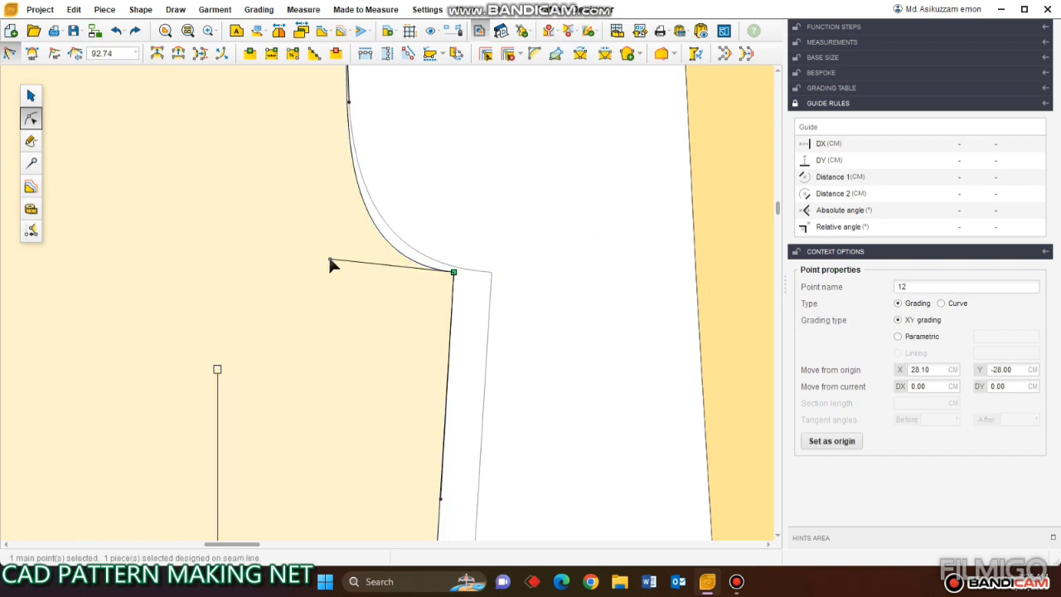
pyautogui.click(292, 259)
pyautogui.scroll(-5, 291, 259)
# Reshape the original leg piece's crotch curve by raising and lengthening the curve handle at its crotch point.
pyautogui.click(412, 217)
pyautogui.moveTo(420, 188); pyautogui.dragTo(498, 212)
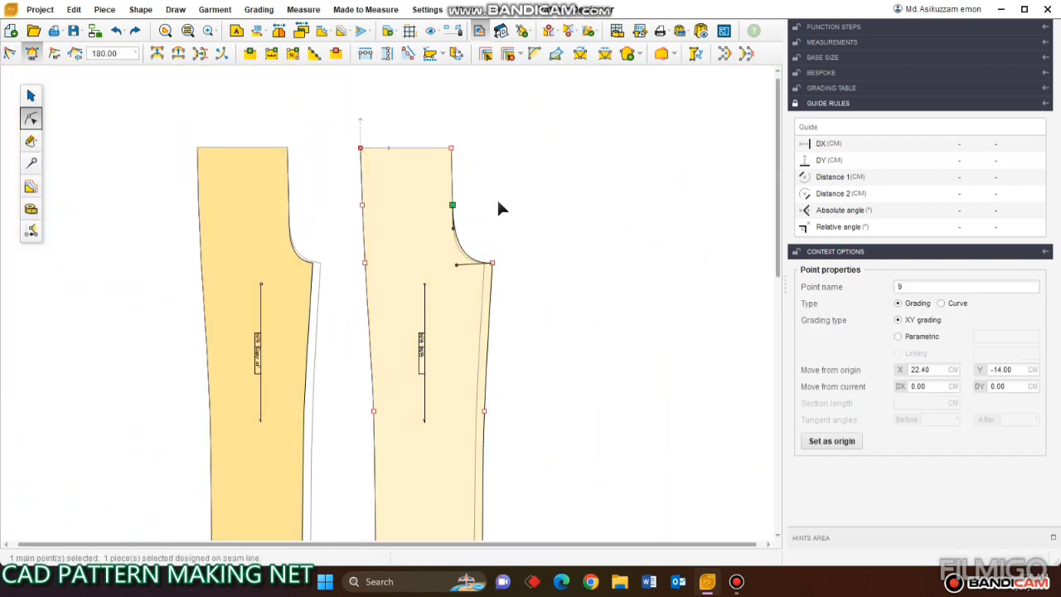
pyautogui.scroll(5, 479, 249)
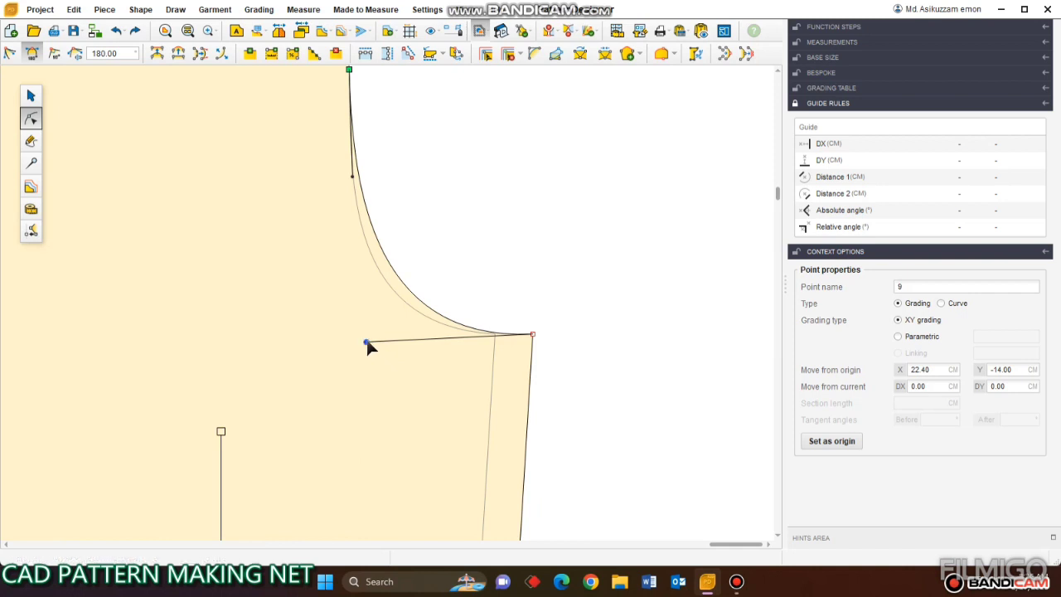
pyautogui.moveTo(367, 342); pyautogui.dragTo(352, 328)
pyautogui.click(512, 264)
pyautogui.scroll(-5, 512, 263)
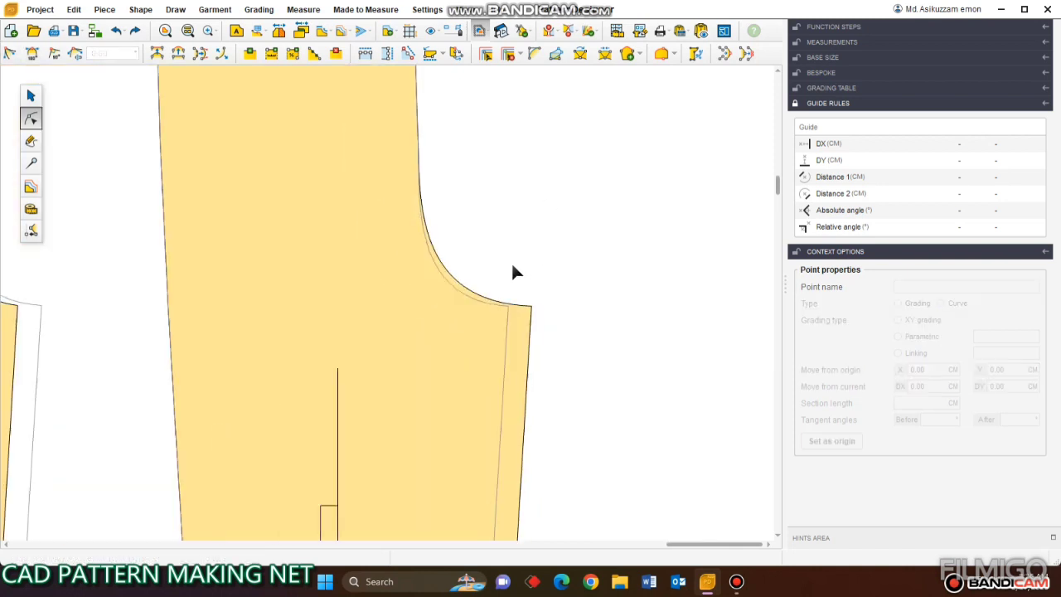
# Measure the original leg piece's rise seam from the waist corner to the crotch point.
pyautogui.click(424, 284)
pyautogui.click(30, 209)
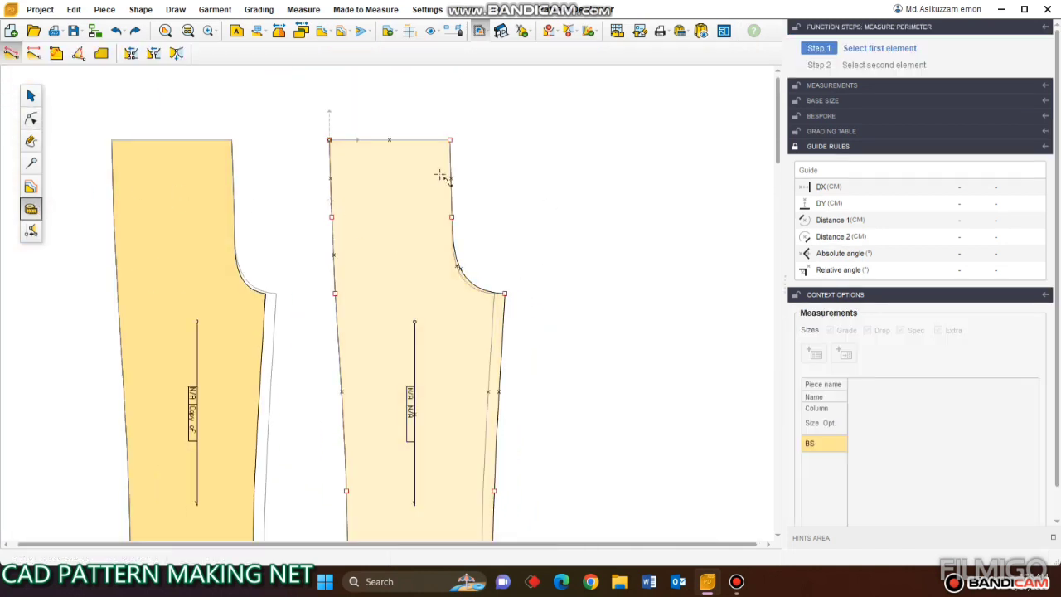
pyautogui.click(450, 140)
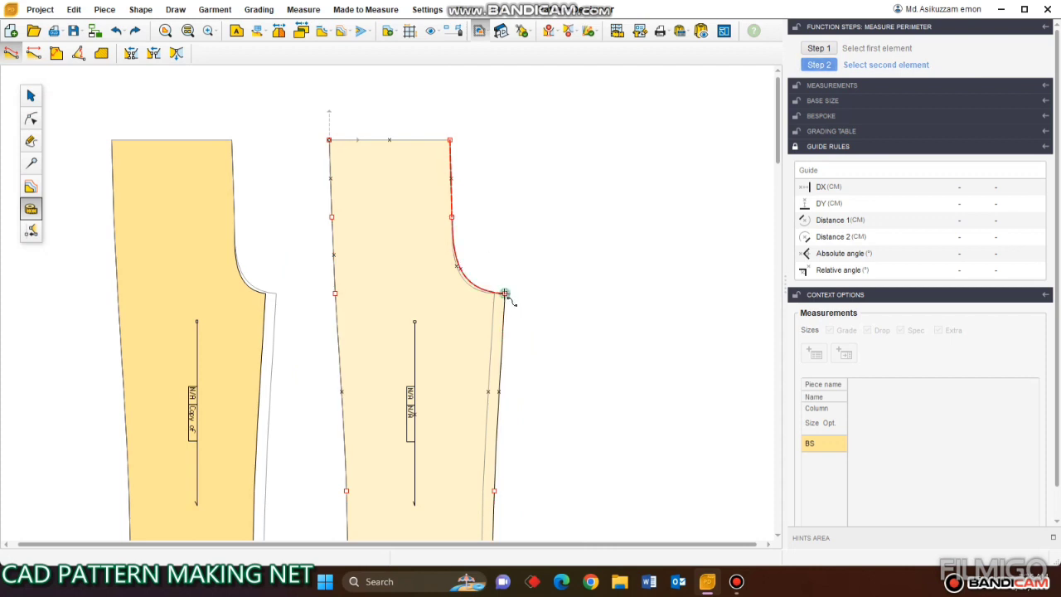
pyautogui.click(505, 293)
# Raise the rise-side waist corner of the original leg piece by 2 cm in DY.
pyautogui.click(31, 118)
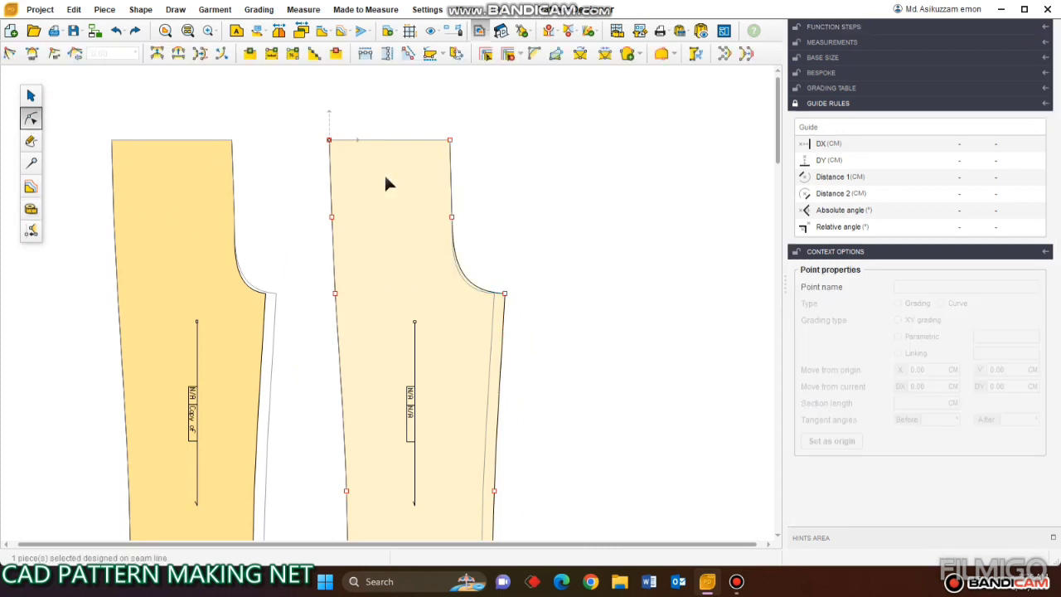
pyautogui.moveTo(489, 165); pyautogui.dragTo(488, 162)
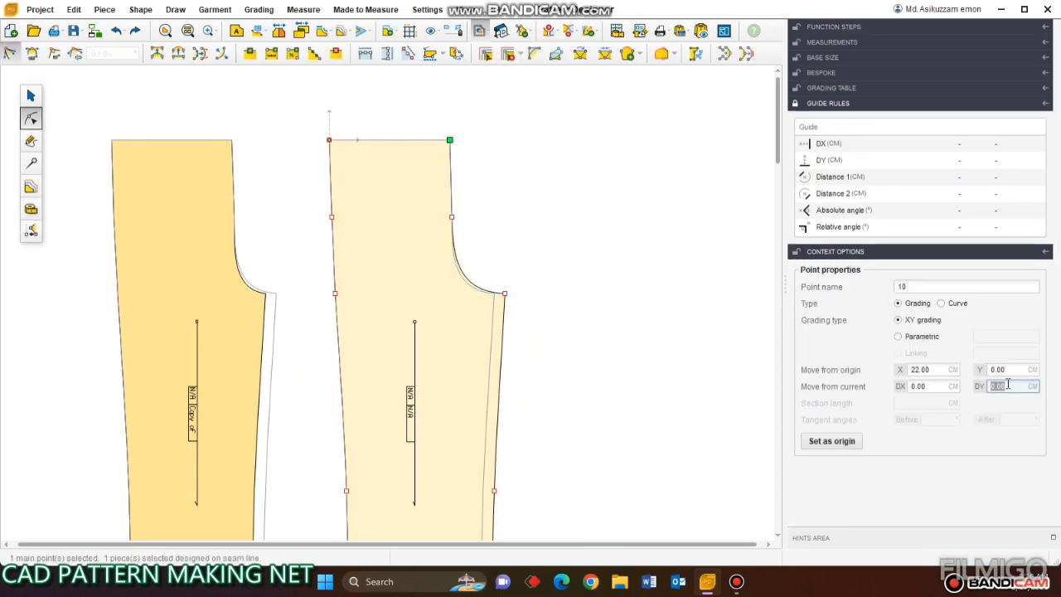
pyautogui.click(1008, 383)
pyautogui.write('2')
pyautogui.press('Return')
pyautogui.click(628, 192)
# Measure the copied leg piece's rise seam from the waist corner to the crotch point.
pyautogui.scroll(-3, 362, 229)
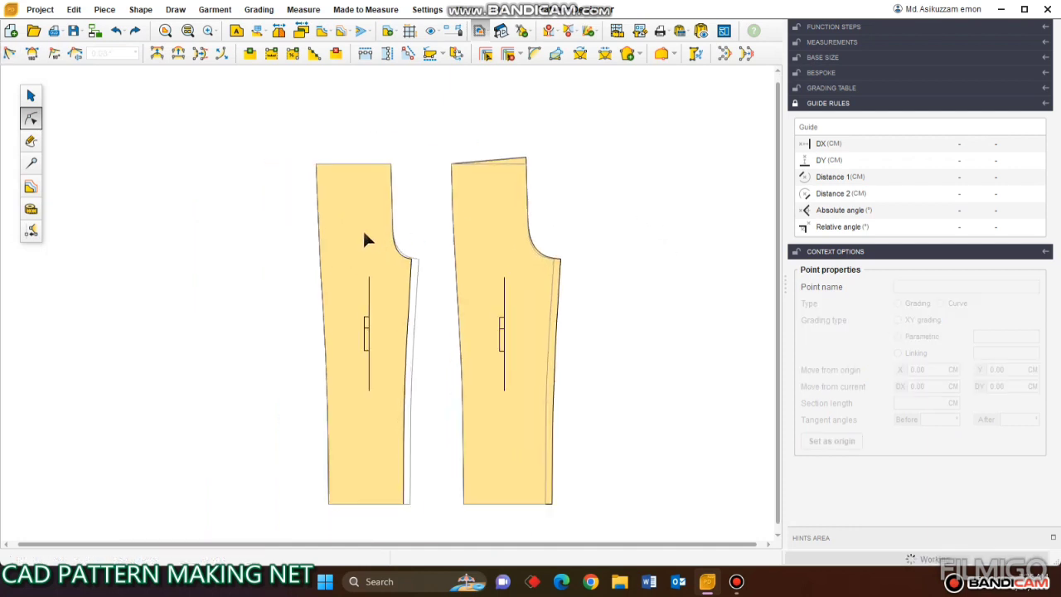
pyautogui.scroll(3, 159, 204)
pyautogui.click(31, 209)
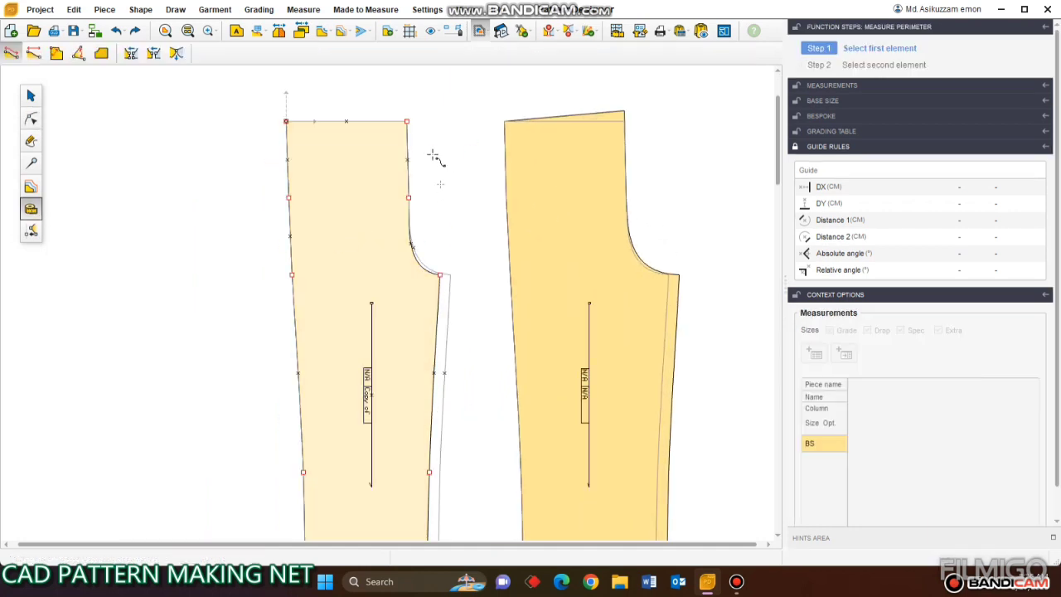
pyautogui.click(407, 121)
pyautogui.click(439, 276)
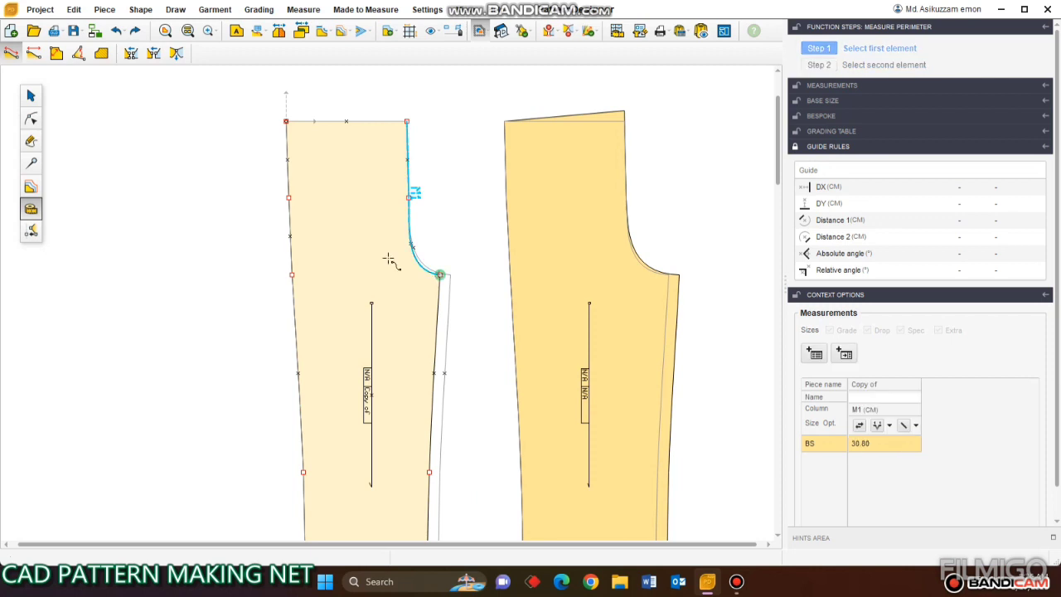
pyautogui.press('Escape')
# Lower the rise-side waist corner of the copied leg piece below its ghost outline.
pyautogui.scroll(2, 438, 131)
pyautogui.click(390, 123)
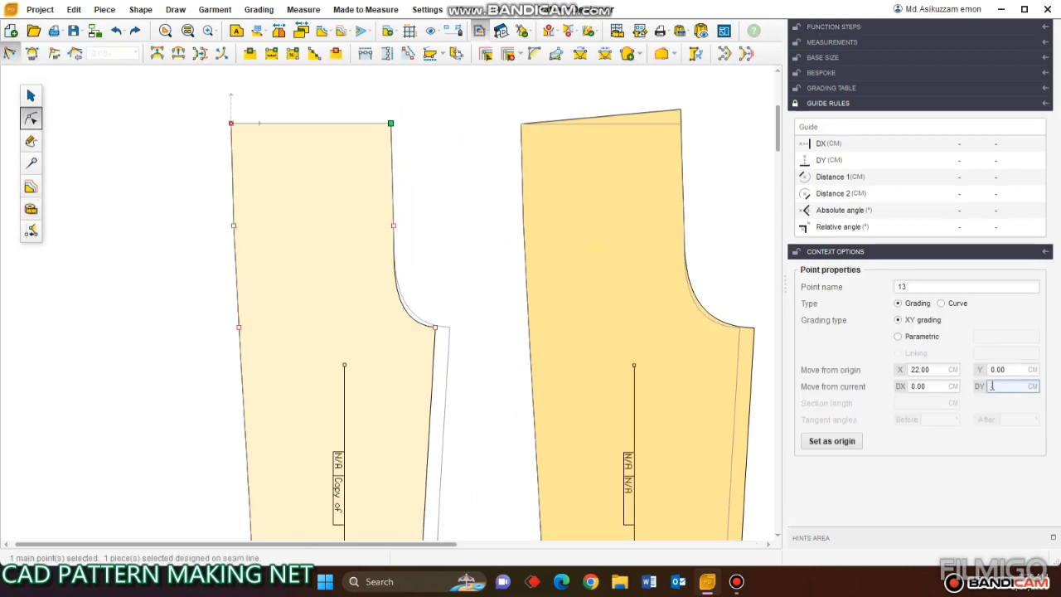
pyautogui.press('Return')
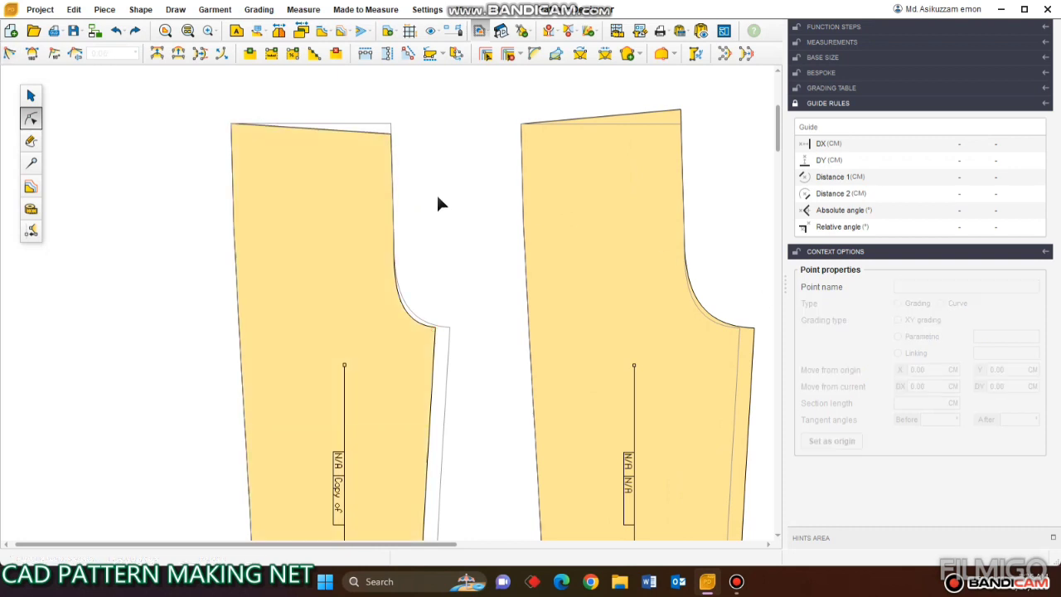
# Turn the copied leg piece's waistline into a curve with a right-angle tangent at the rise corner.
pyautogui.click(321, 133)
pyautogui.click(177, 55)
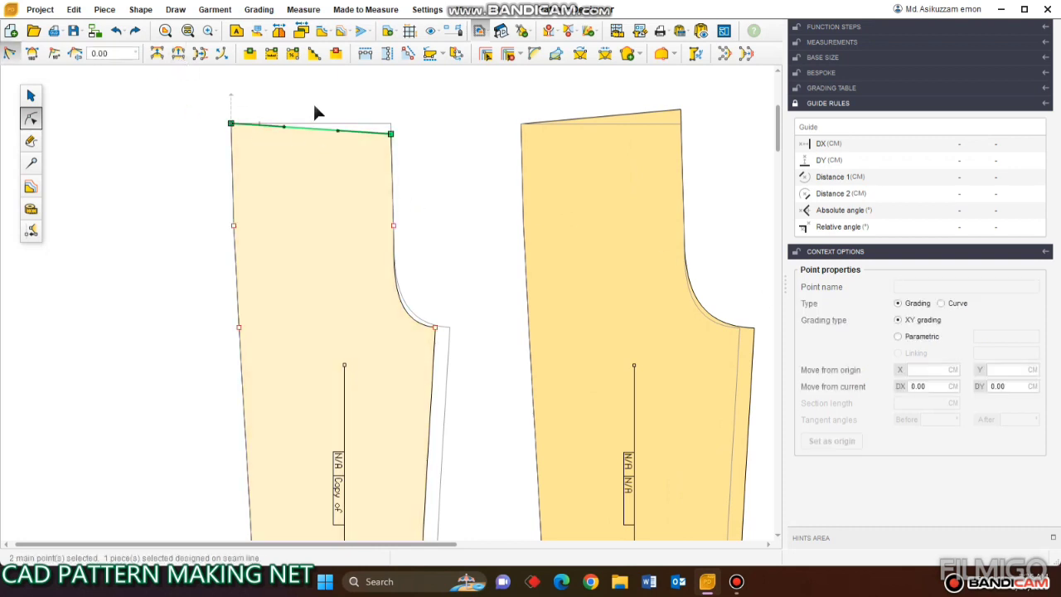
pyautogui.click(52, 56)
pyautogui.click(106, 129)
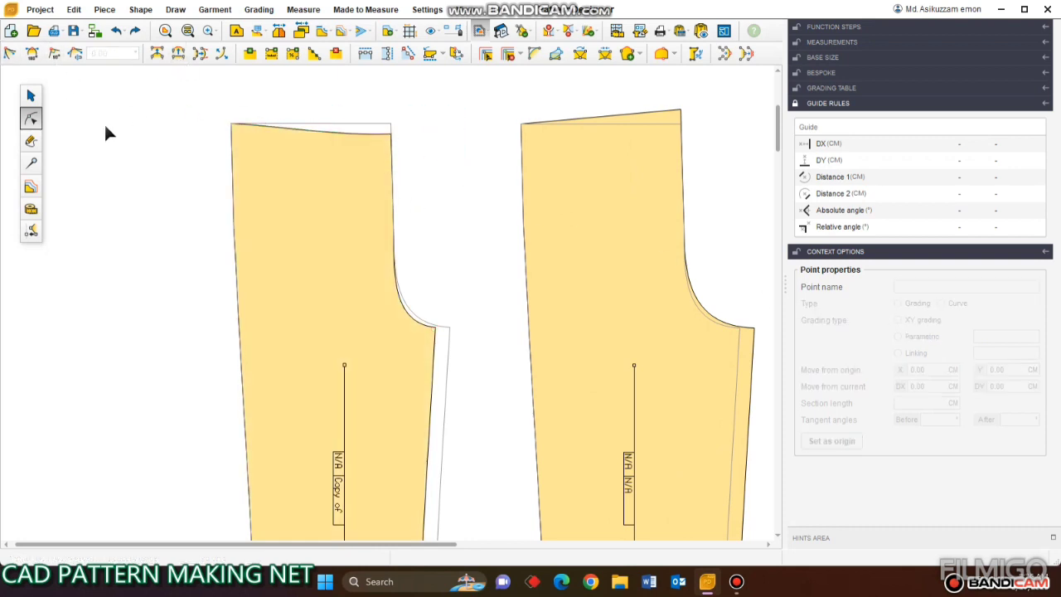
# Turn the original leg piece's waistline into a curve with a 90° tangent at the rise corner.
pyautogui.scroll(-5, 108, 131)
pyautogui.scroll(4, 421, 176)
pyautogui.click(438, 103)
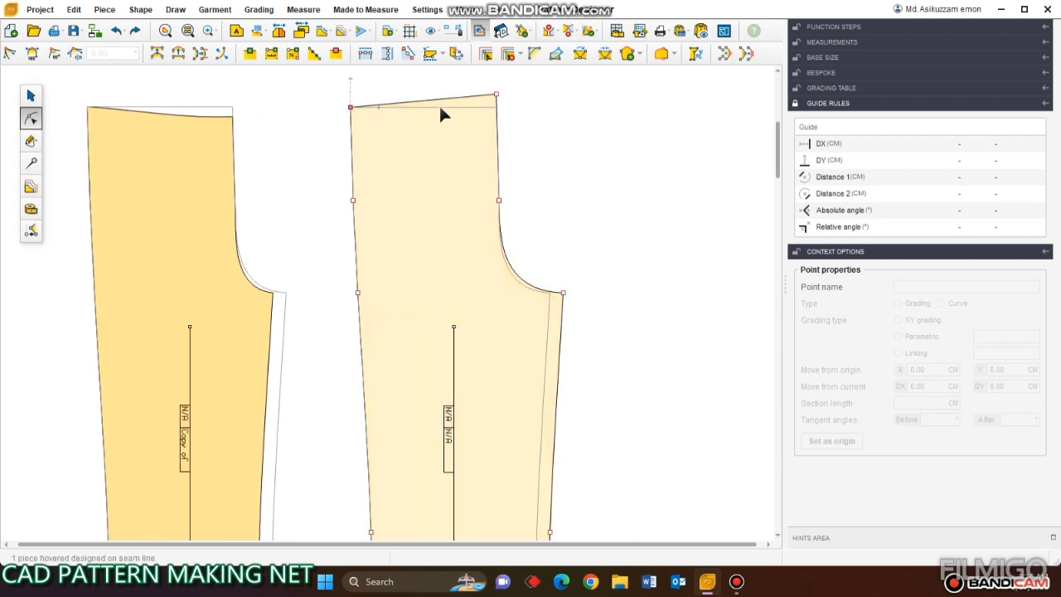
pyautogui.click(178, 53)
pyautogui.moveTo(492, 67); pyautogui.dragTo(602, 134)
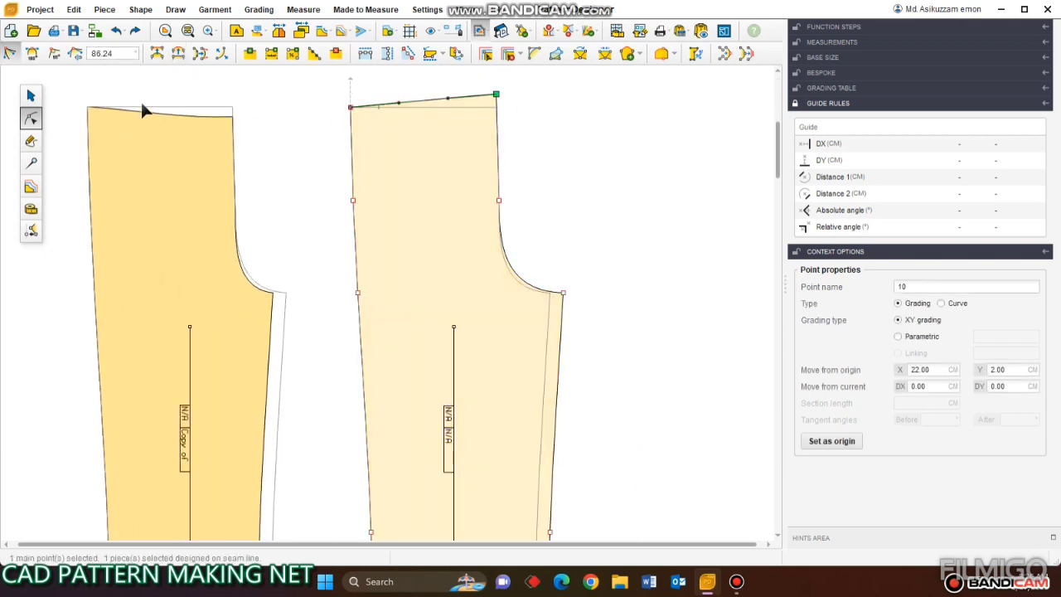
pyautogui.click(54, 55)
pyautogui.click(321, 166)
pyautogui.scroll(-2, 334, 179)
# Move the original piece's rise-side waist corner inward and set a smooth 180° tangent at the rise point above the crotch.
pyautogui.click(401, 172)
pyautogui.moveTo(424, 97); pyautogui.dragTo(494, 144)
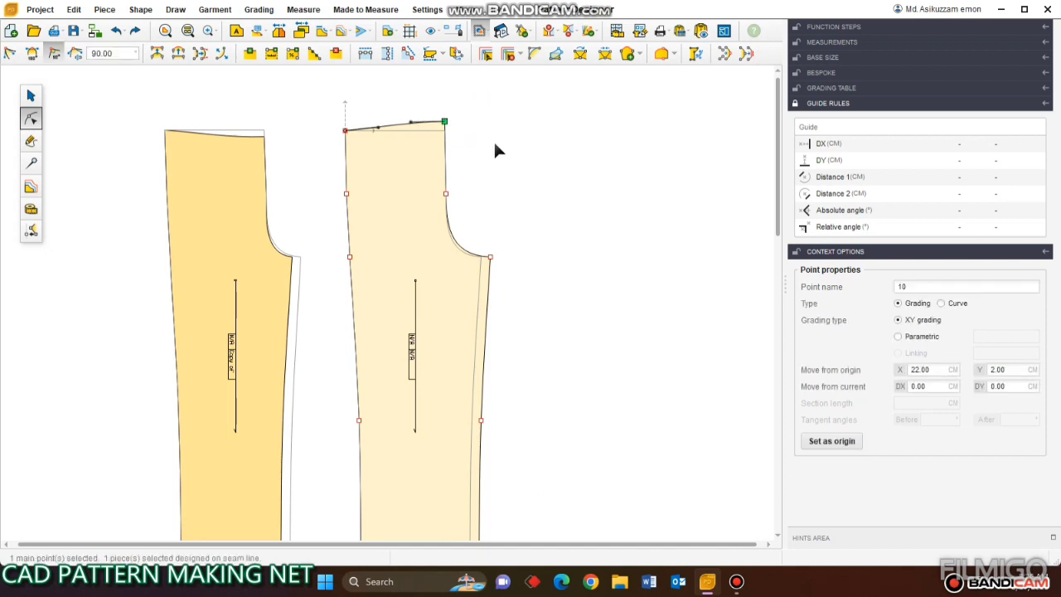
pyautogui.press('Left')
pyautogui.click(561, 179)
pyautogui.scroll(-3, 515, 193)
pyautogui.scroll(3, 492, 194)
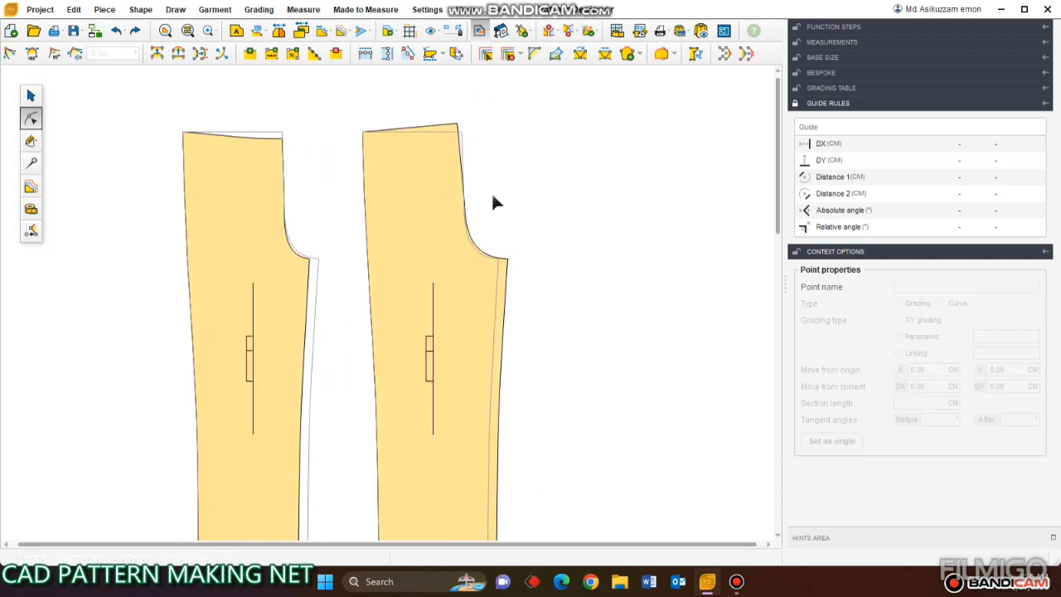
pyautogui.click(407, 154)
pyautogui.moveTo(412, 173); pyautogui.dragTo(532, 206)
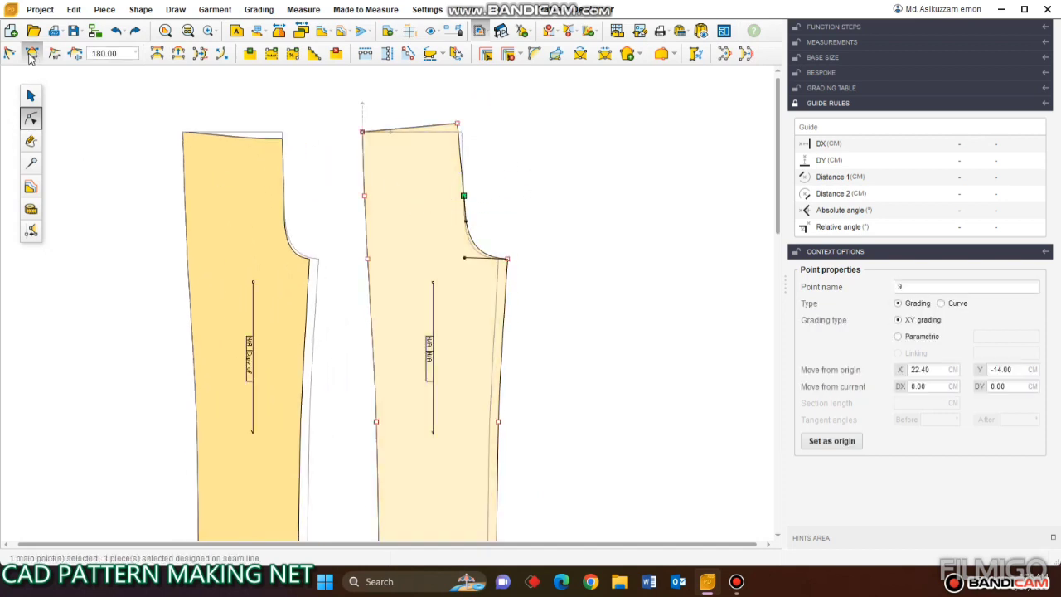
# Move the side-seam waist corner of the copied leg piece inward from its ghost outline.
pyautogui.click(263, 176)
pyautogui.scroll(3, 265, 176)
pyautogui.moveTo(171, 147); pyautogui.dragTo(171, 149)
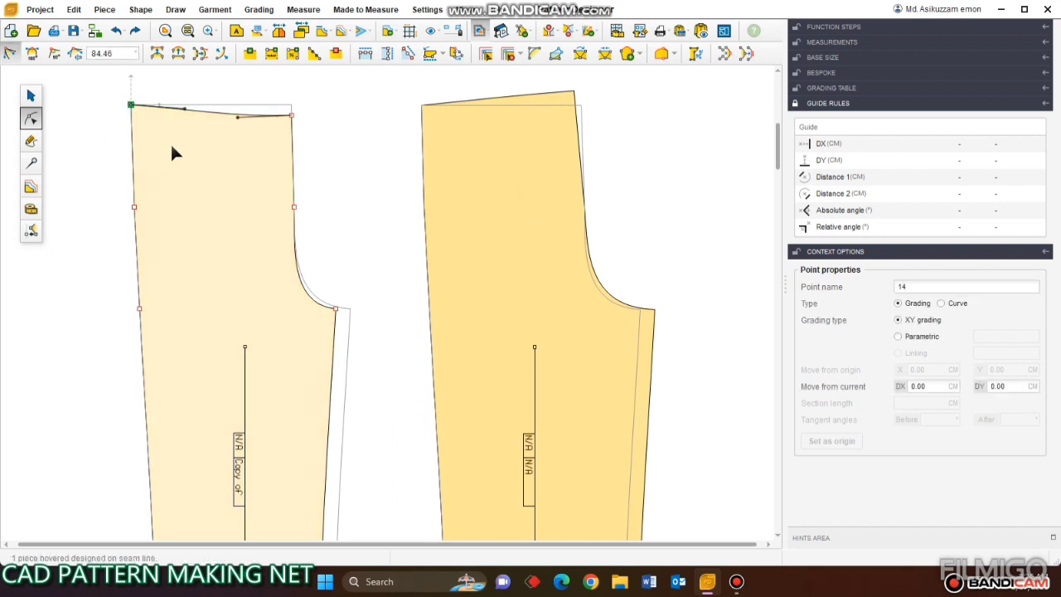
pyautogui.press('Right')
pyautogui.click(30, 209)
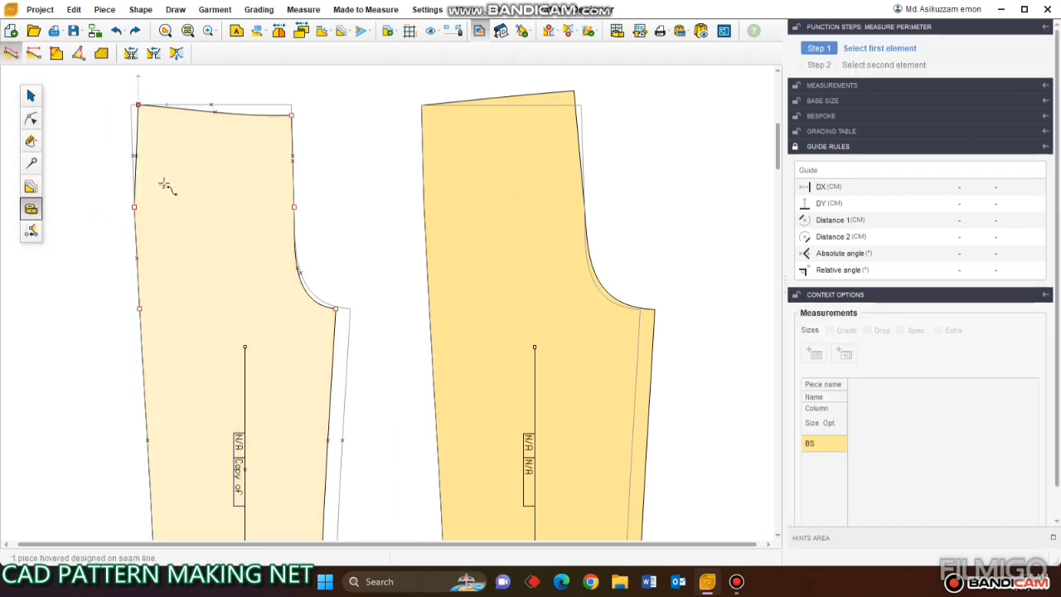
pyautogui.click(30, 96)
# Bend the copied leg piece's upper side seam outward into a gentle curve between the waist corner and the point below.
pyautogui.click(30, 118)
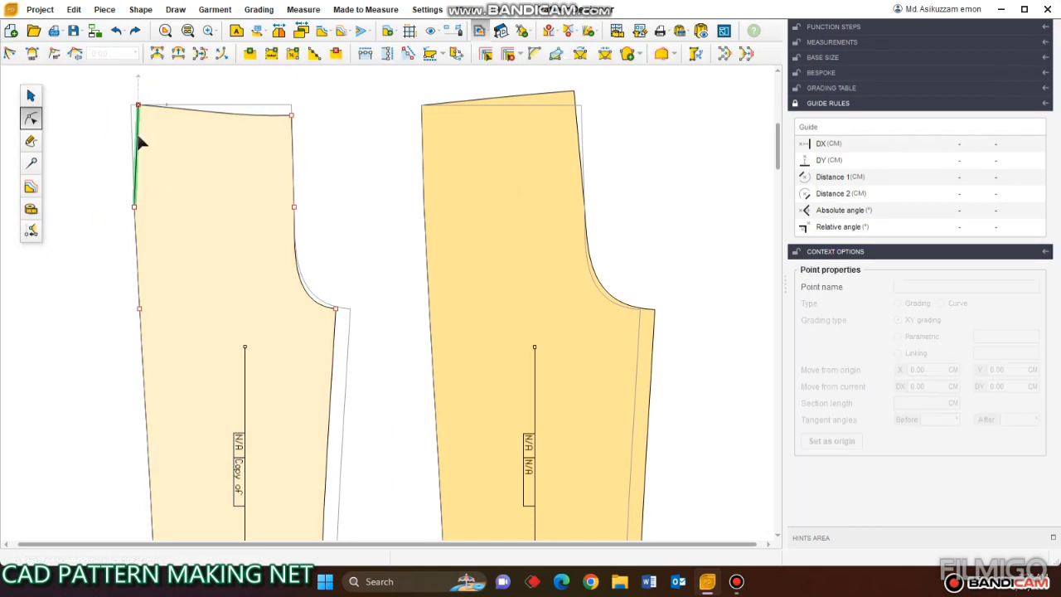
pyautogui.click(136, 137)
pyautogui.scroll(5, 125, 162)
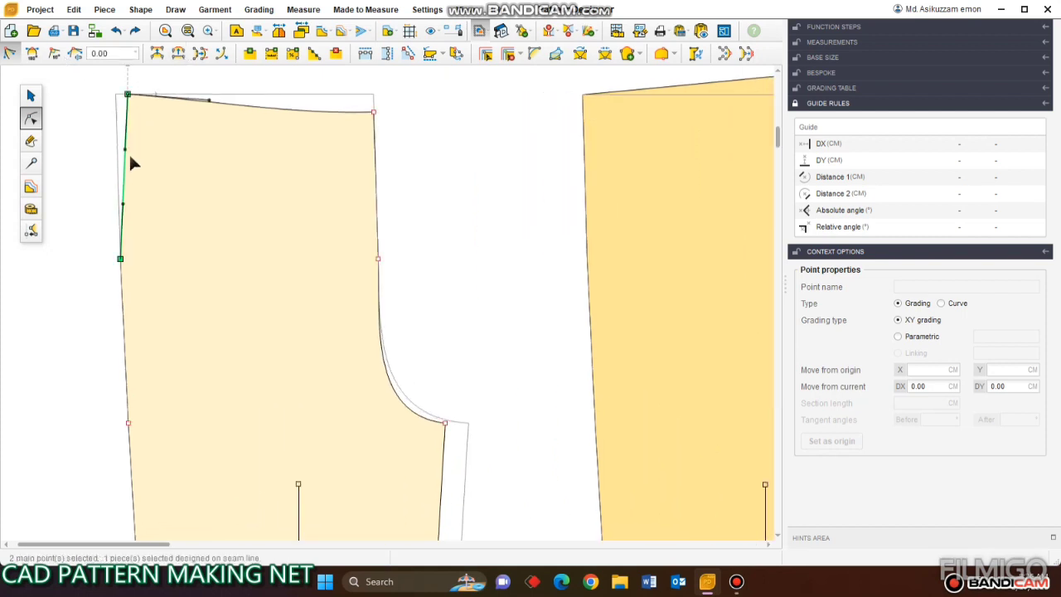
pyautogui.moveTo(121, 176); pyautogui.dragTo(118, 172)
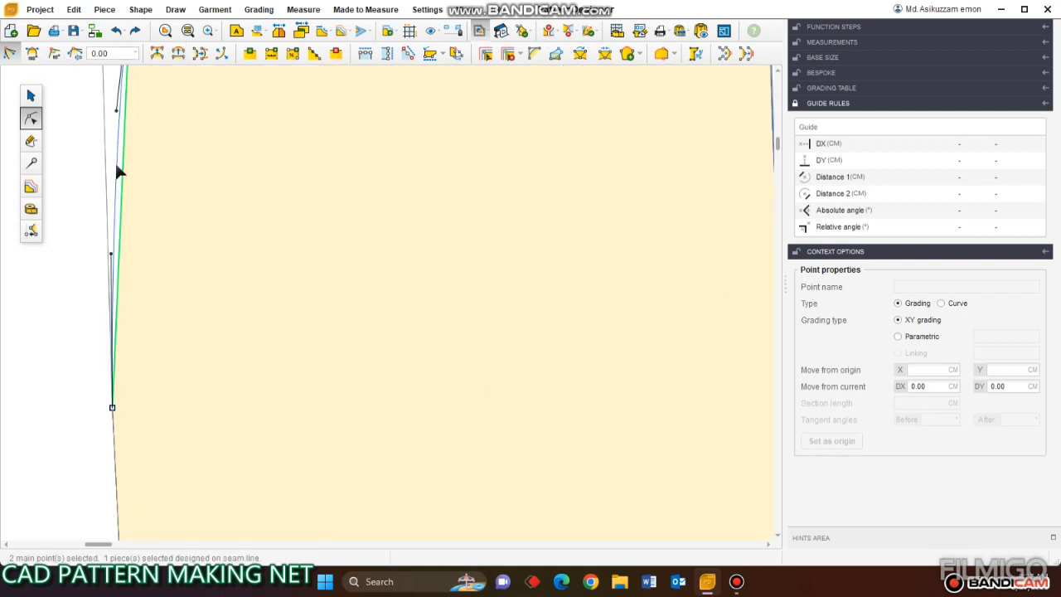
pyautogui.click(157, 243)
pyautogui.scroll(-5, 157, 244)
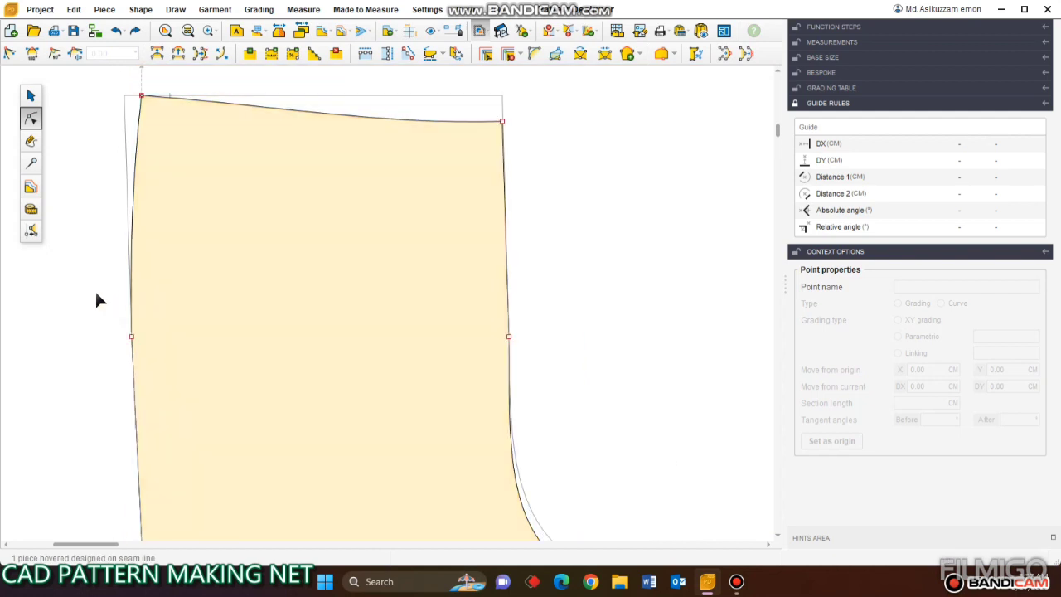
pyautogui.moveTo(96, 293); pyautogui.dragTo(205, 348)
pyautogui.scroll(-5, 291, 224)
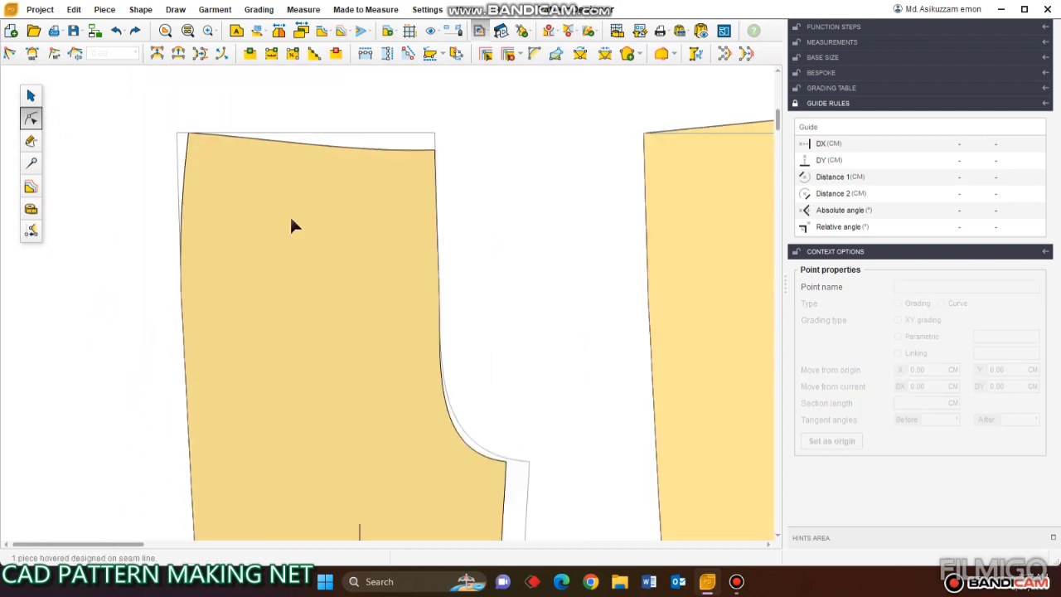
# Move the leg pieces onto each other so their side seams and hems line up.
pyautogui.click(31, 96)
pyautogui.scroll(-3, 169, 116)
pyautogui.moveTo(241, 310); pyautogui.dragTo(247, 292)
pyautogui.scroll(-3, 287, 282)
pyautogui.moveTo(241, 440); pyautogui.dragTo(334, 450)
pyautogui.click(248, 413)
# Hide the ghost outlines of both overlaid leg pieces.
pyautogui.moveTo(414, 323); pyautogui.dragTo(501, 503)
pyautogui.click(396, 32)
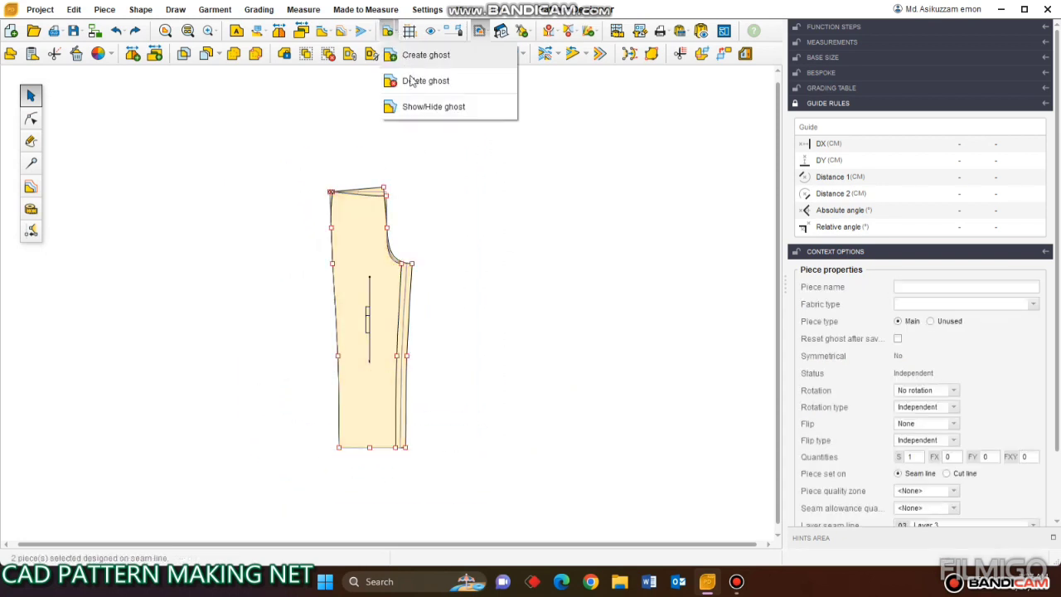
pyautogui.click(417, 111)
pyautogui.click(419, 217)
pyautogui.scroll(3, 400, 300)
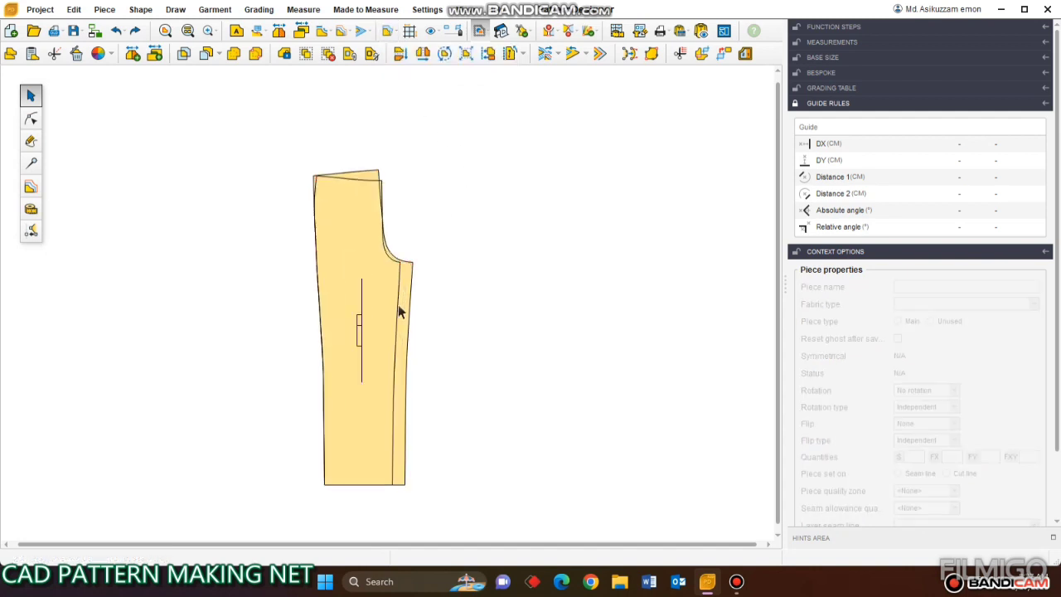
pyautogui.click(30, 121)
pyautogui.scroll(-5, 304, 113)
pyautogui.scroll(5, 334, 263)
pyautogui.click(334, 263)
pyautogui.scroll(-4, 313, 269)
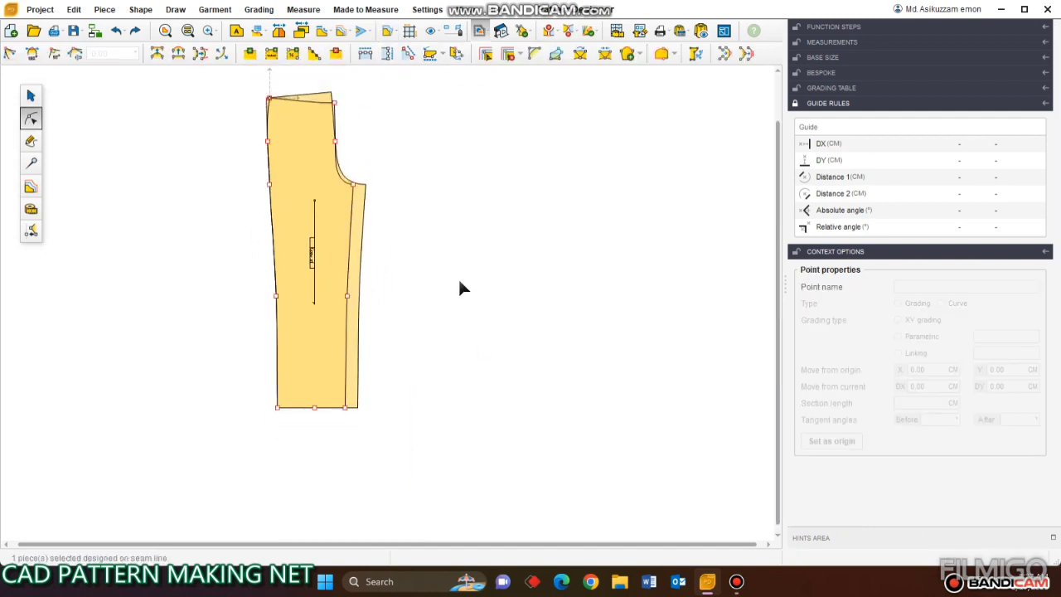
# Separate the overlaid leg pieces by moving the copied leg beside the original one.
pyautogui.click(460, 288)
pyautogui.moveTo(315, 196); pyautogui.dragTo(462, 204)
pyautogui.moveTo(345, 224); pyautogui.dragTo(347, 244)
pyautogui.moveTo(456, 237); pyautogui.dragTo(440, 255)
pyautogui.click(162, 166)
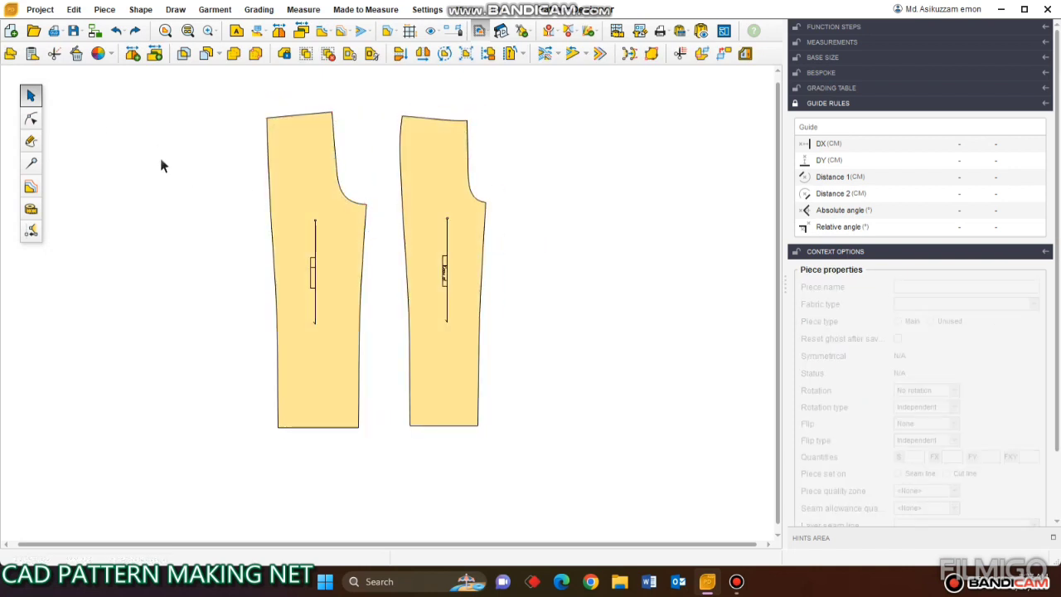
# Add a point on the copied leg's side seam 3 cm below the waist corner.
pyautogui.click(31, 119)
pyautogui.scroll(3, 448, 136)
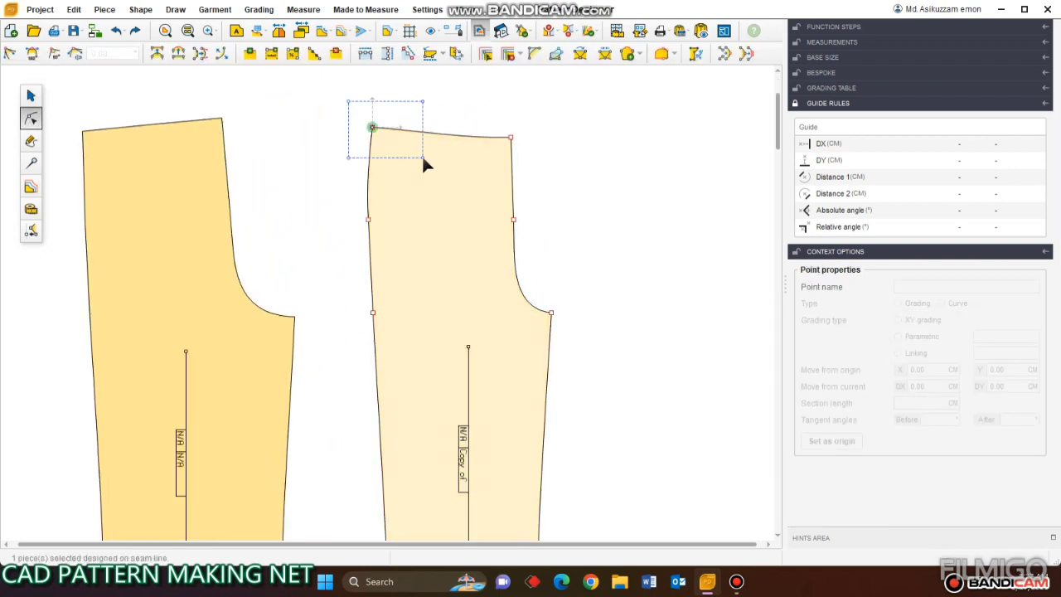
pyautogui.moveTo(422, 161); pyautogui.dragTo(421, 159)
pyautogui.click(271, 53)
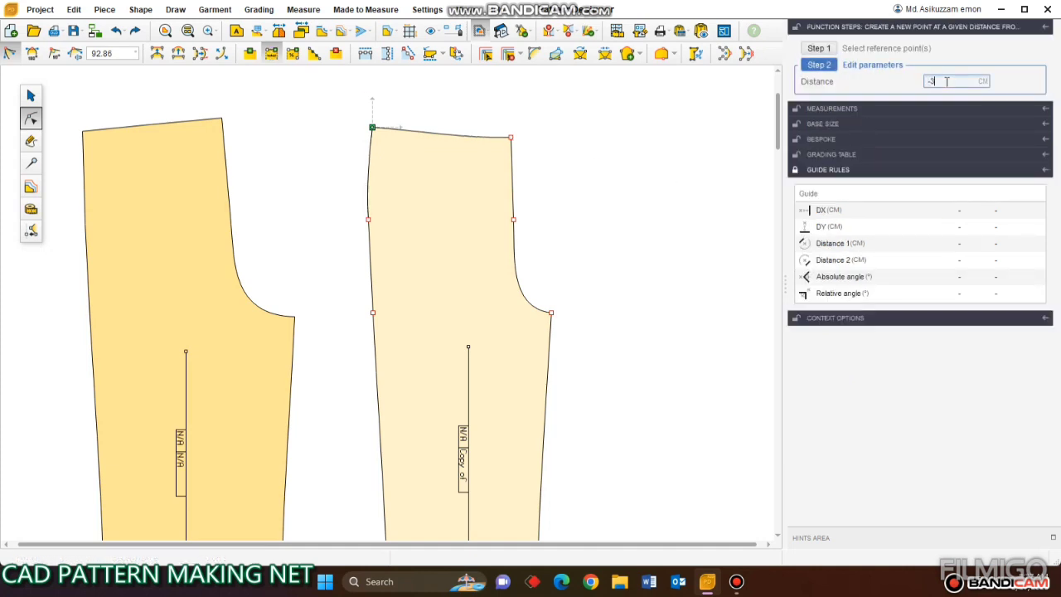
pyautogui.press('Return')
pyautogui.click(641, 168)
# Try adding a point on the copied leg's side seam 12 cm below the previously added point.
pyautogui.scroll(1, 460, 124)
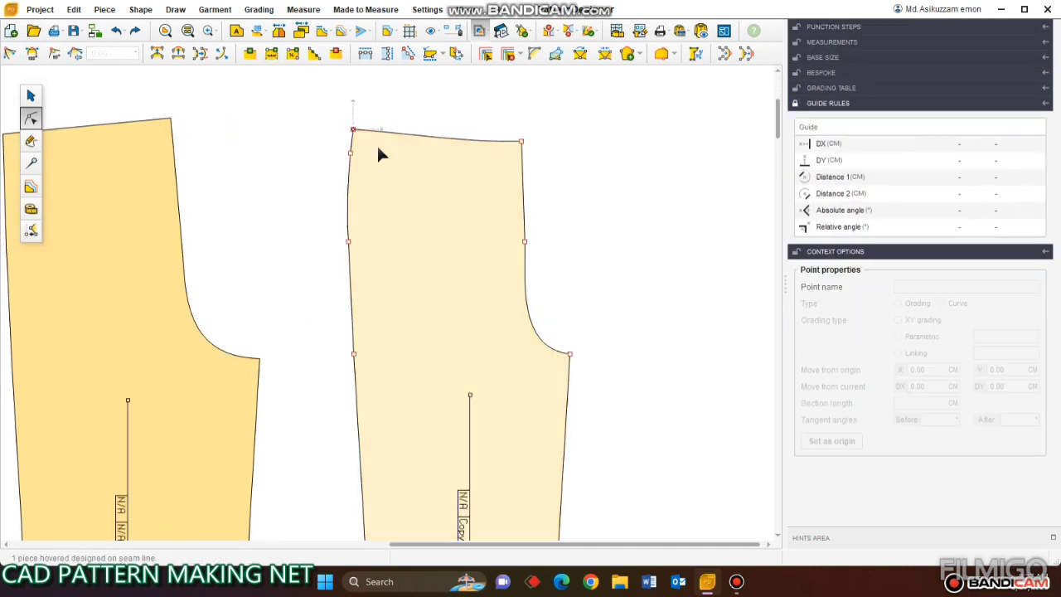
pyautogui.moveTo(385, 189); pyautogui.dragTo(384, 189)
pyautogui.click(271, 53)
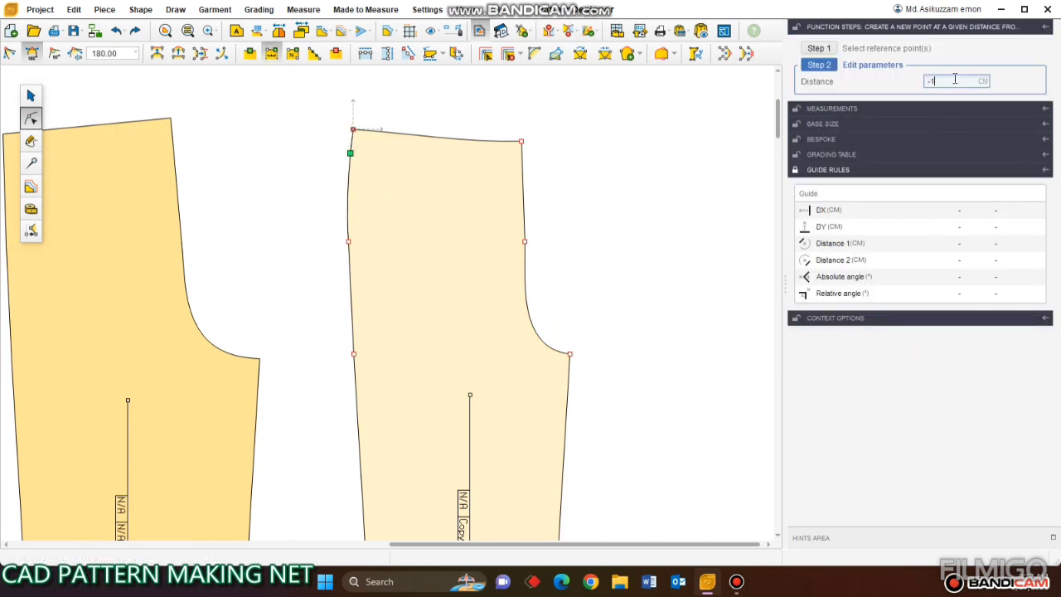
pyautogui.write('-12')
pyautogui.press('Return')
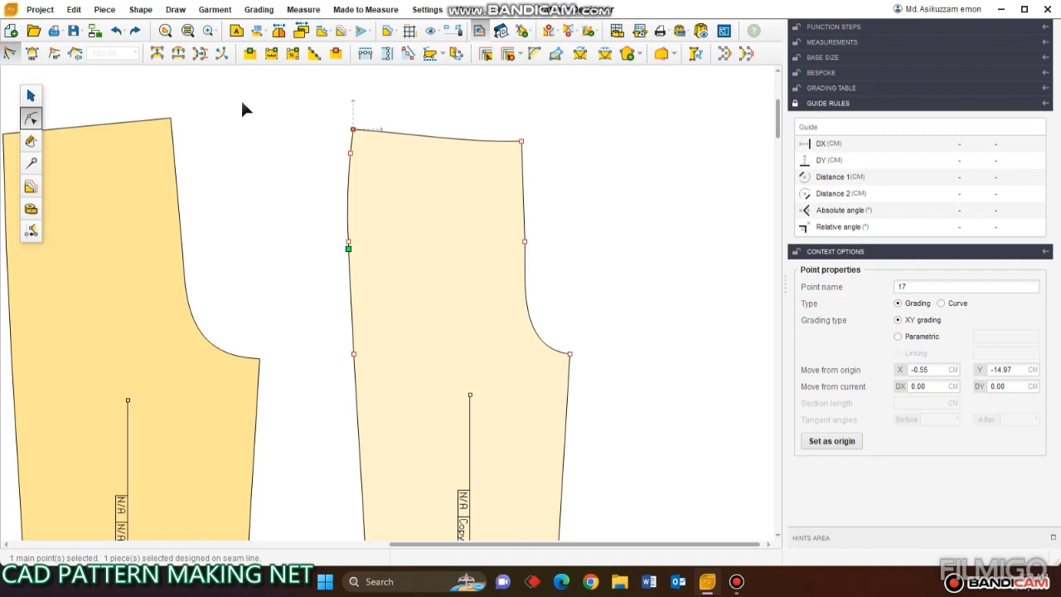
pyautogui.click(116, 32)
# Add a second point on the copied leg's side seam, between hip and crotch level, at a distance from the upper added point.
pyautogui.moveTo(311, 135); pyautogui.dragTo(379, 185)
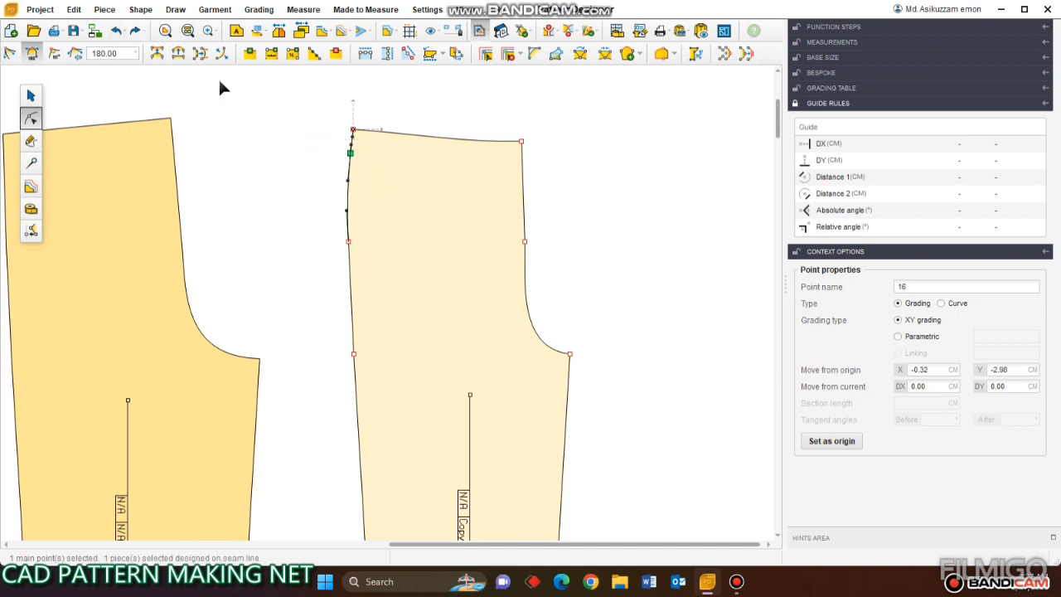
pyautogui.click(271, 53)
pyautogui.click(933, 81)
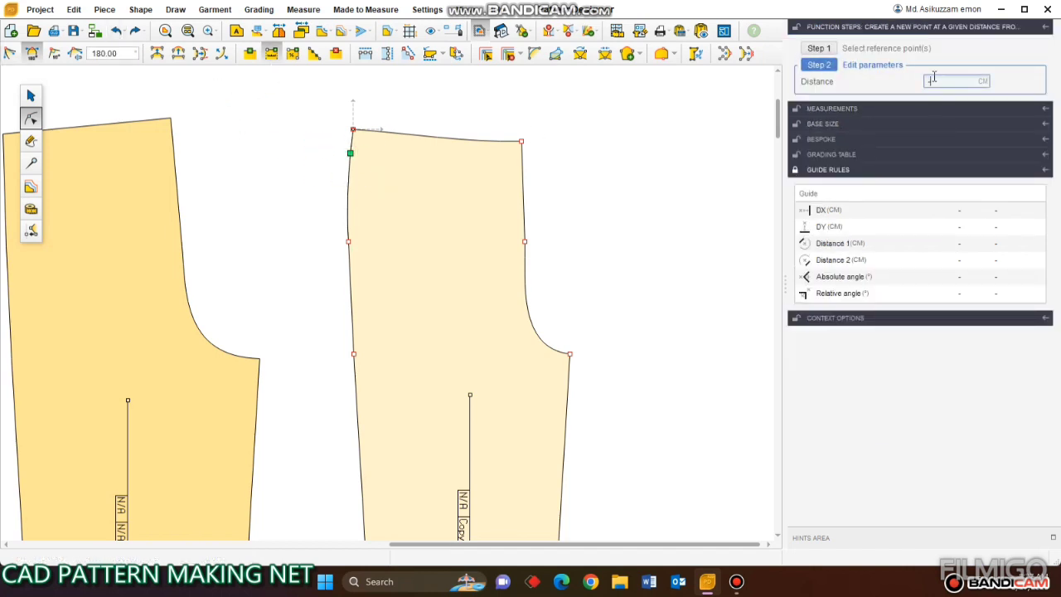
pyautogui.press('Return')
pyautogui.click(663, 186)
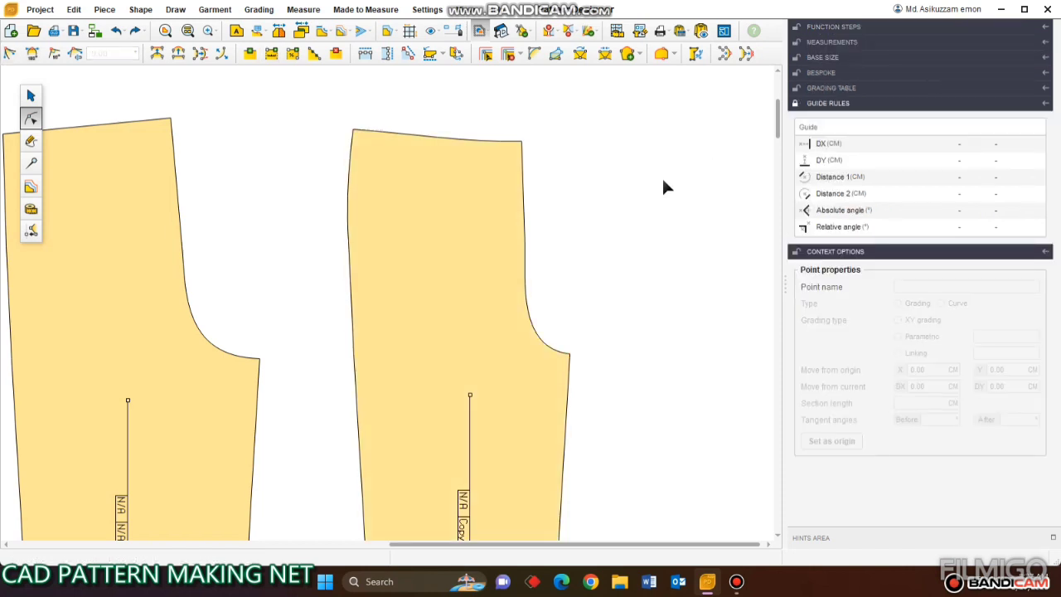
# Place distance notches on the two added side-seam points of the copied leg.
pyautogui.click(32, 163)
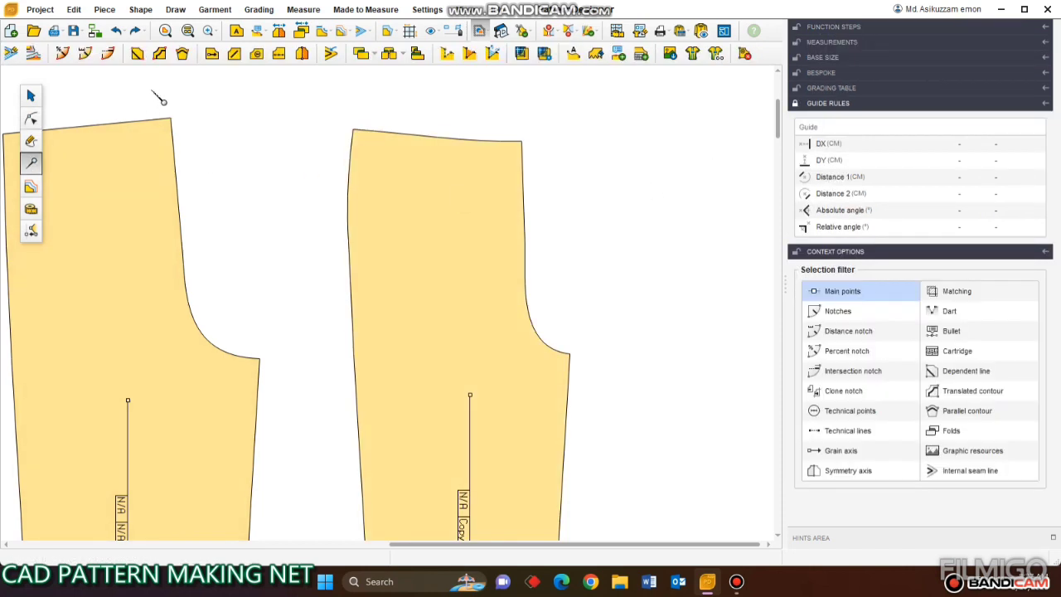
pyautogui.click(84, 53)
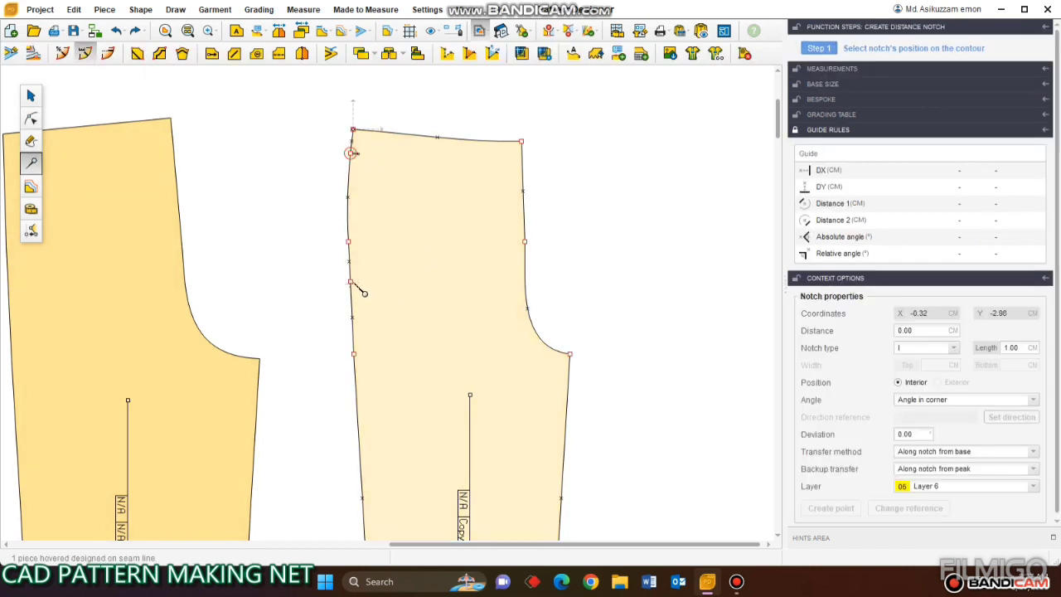
pyautogui.click(31, 96)
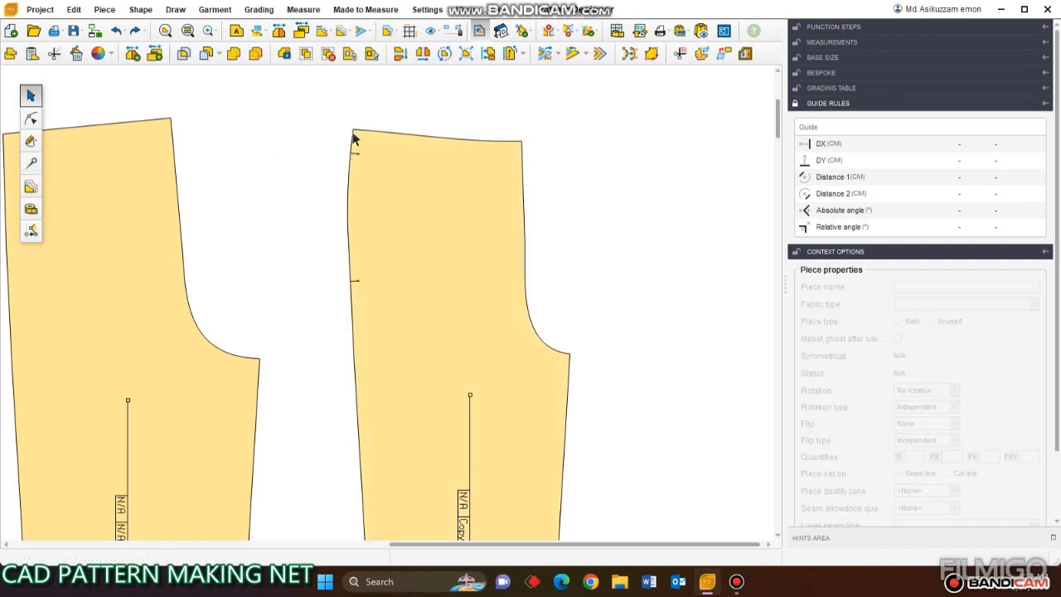
# Add a point on the copied leg's waistline about 12 cm from the side-seam corner.
pyautogui.click(30, 120)
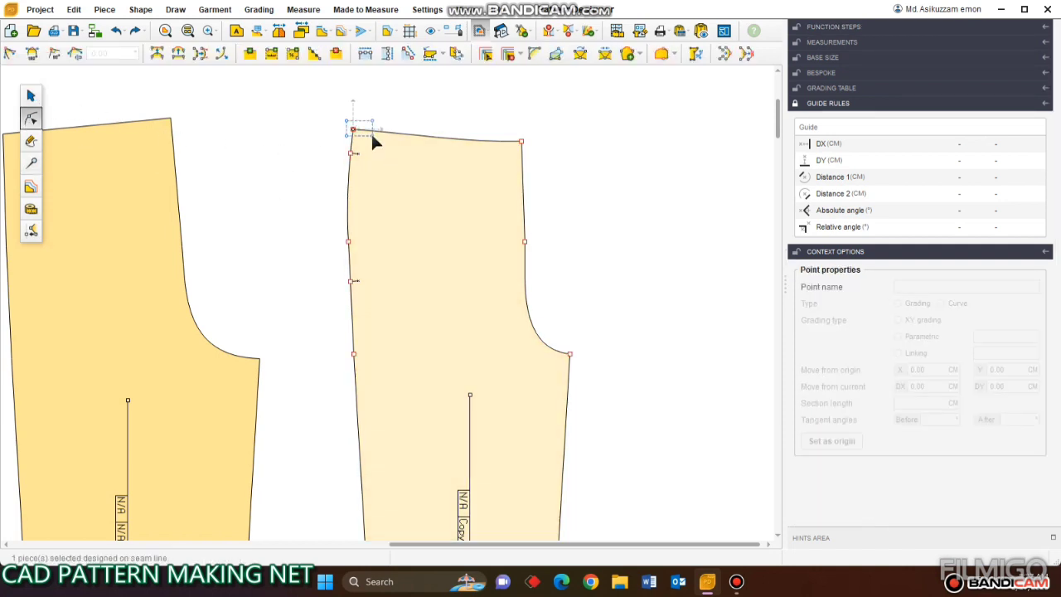
pyautogui.click(369, 137)
pyautogui.click(270, 53)
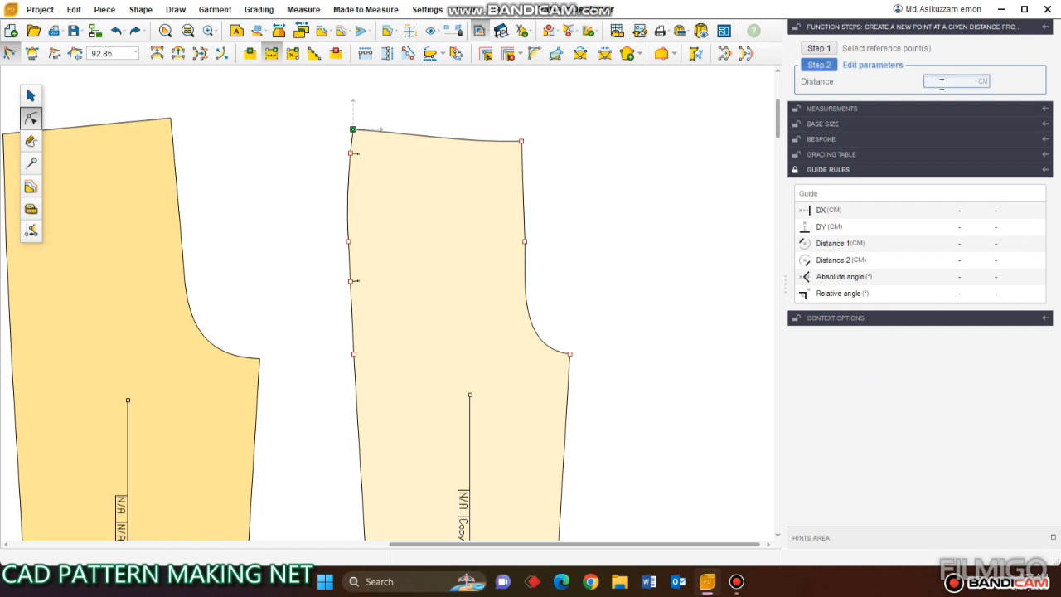
pyautogui.press('Return')
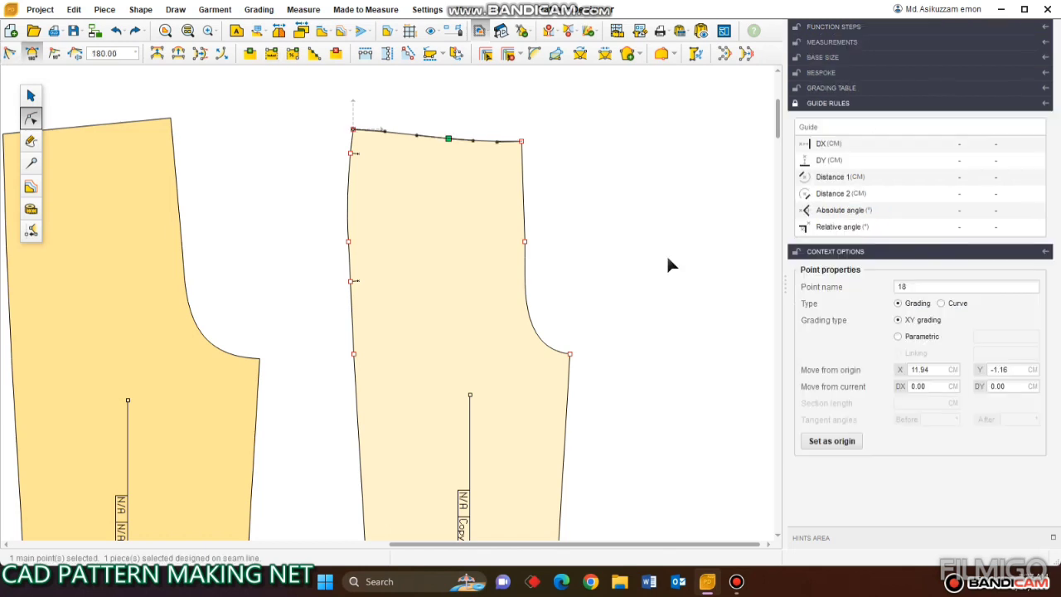
# Draw a pocket outline from the added waistline point about 26 cm down, then across to the side-seam point at crotch level.
pyautogui.click(31, 141)
pyautogui.click(10, 52)
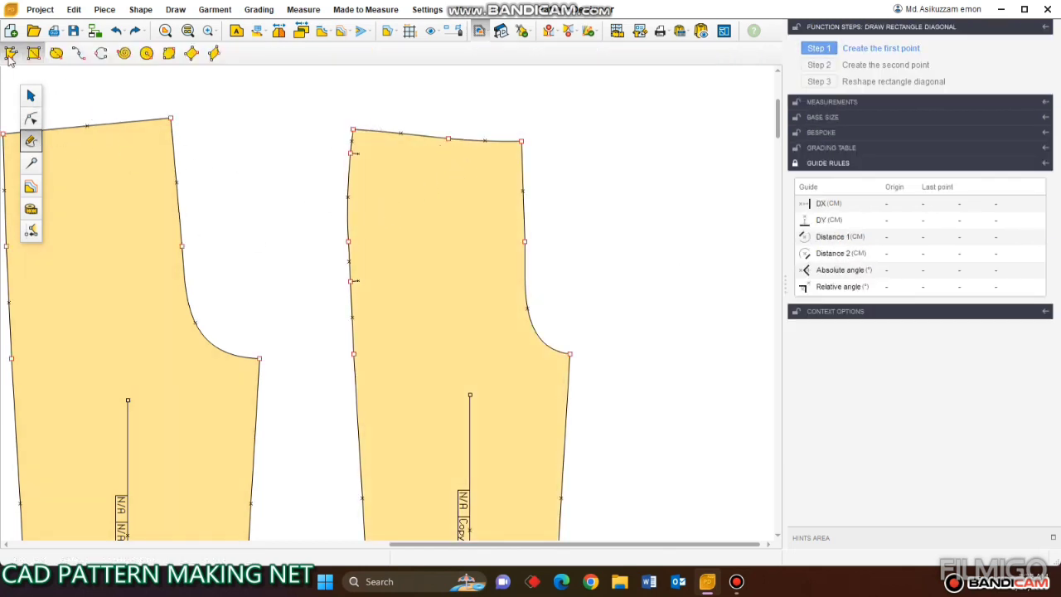
pyautogui.click(447, 138)
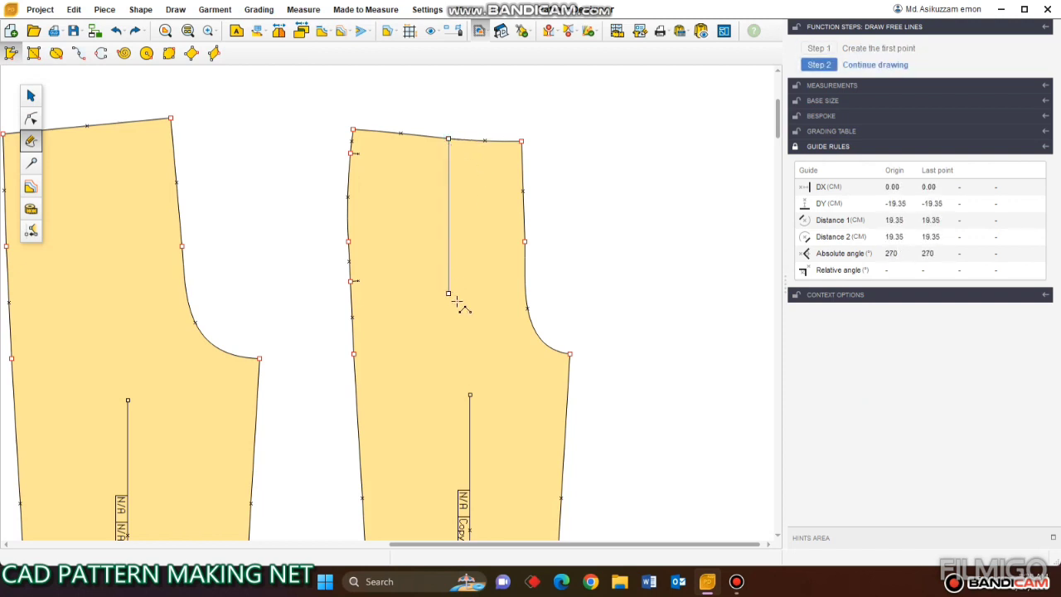
pyautogui.click(467, 343)
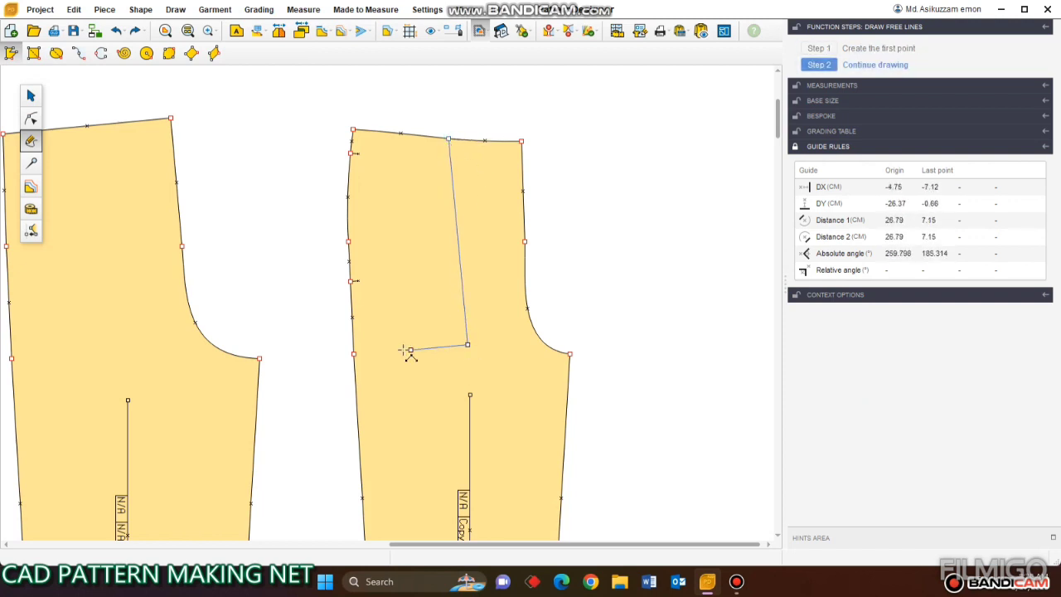
pyautogui.click(353, 354)
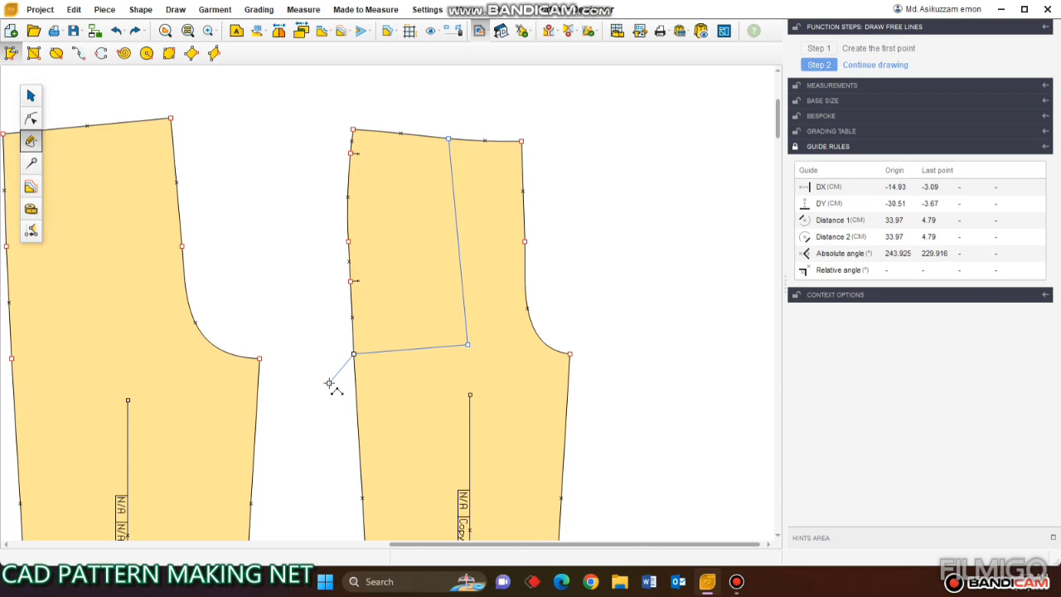
pyautogui.rightClick(329, 383)
# Select the copied leg with its pocket outline and move it slightly farther from the original leg.
pyautogui.click(31, 96)
pyautogui.scroll(-3, 329, 131)
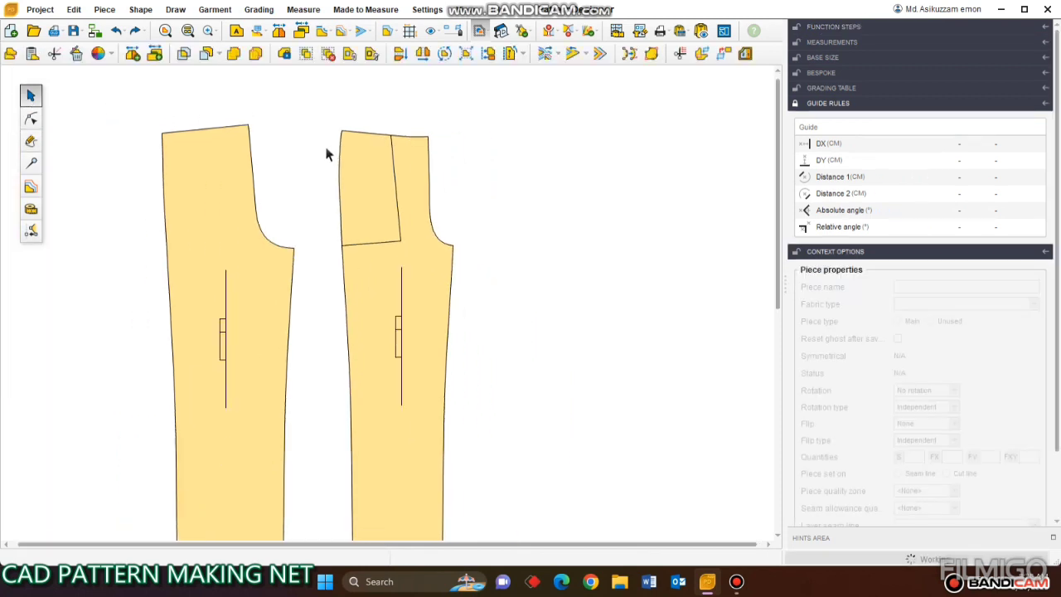
pyautogui.scroll(-1, 326, 153)
pyautogui.moveTo(308, 108); pyautogui.dragTo(521, 490)
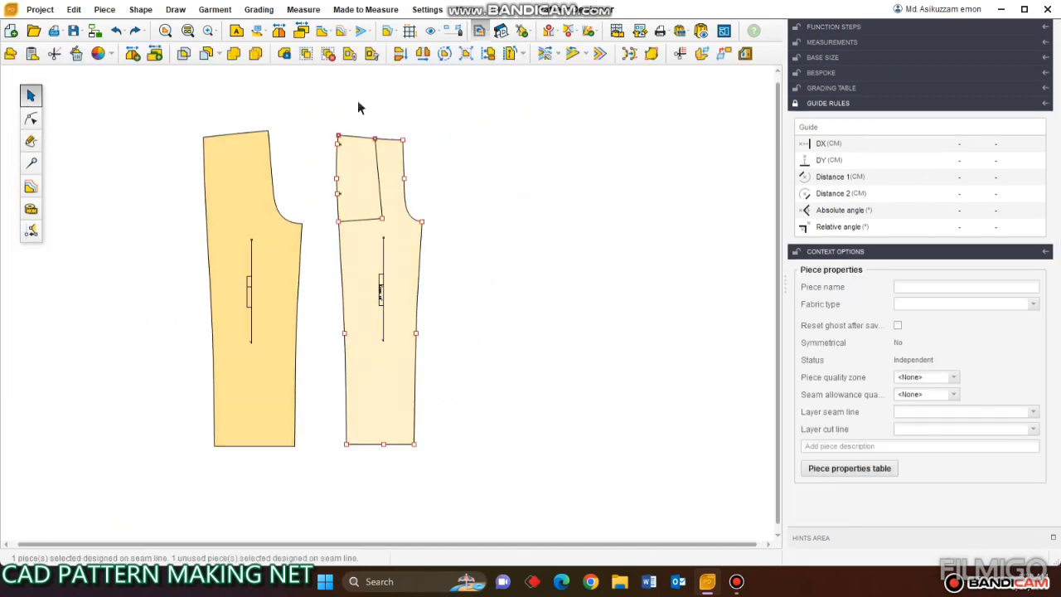
pyautogui.click(348, 68)
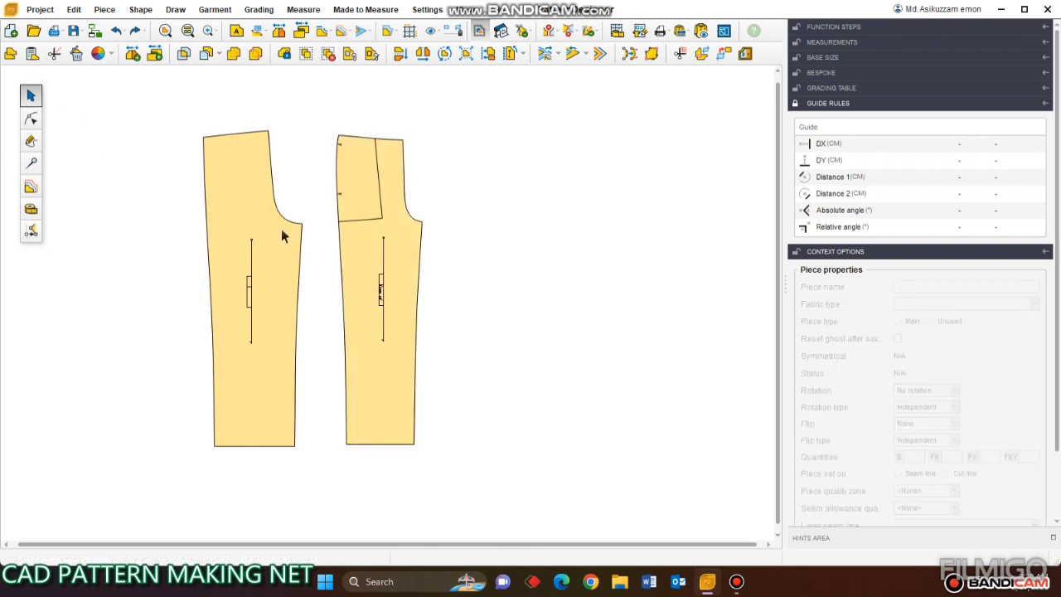
pyautogui.moveTo(381, 258); pyautogui.dragTo(417, 276)
# Extract the pocket area as a linked piece, place it beside the legs and break its link connection.
pyautogui.click(701, 53)
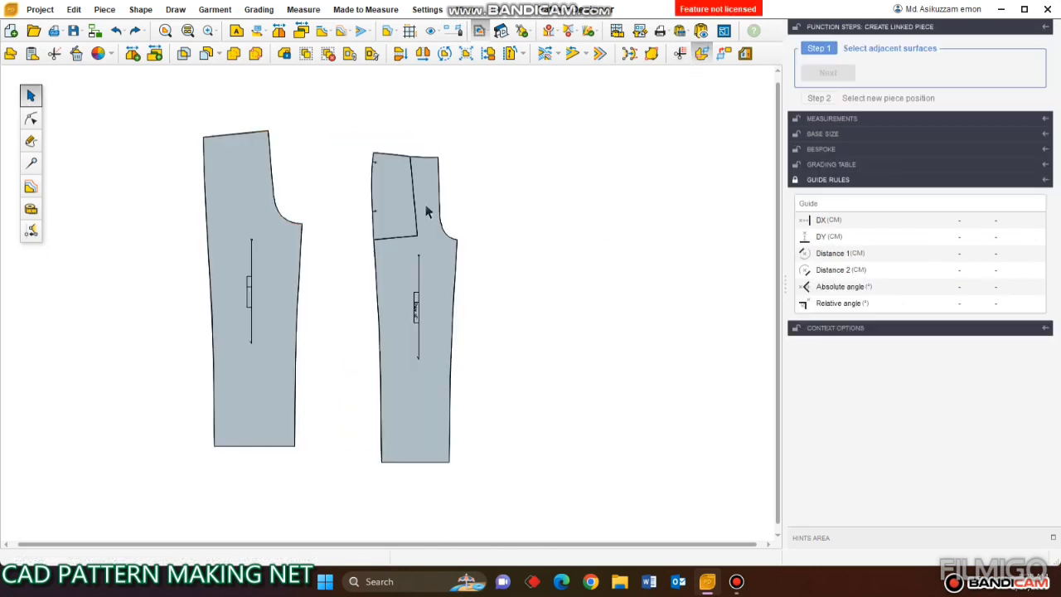
pyautogui.click(403, 201)
pyautogui.click(827, 73)
pyautogui.click(595, 209)
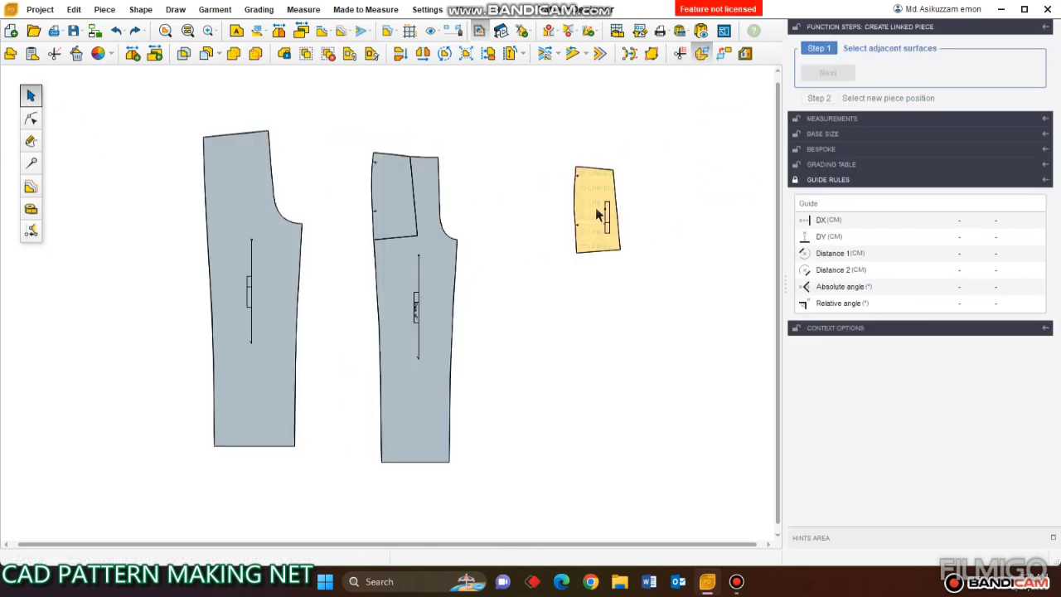
pyautogui.click(722, 56)
pyautogui.click(603, 201)
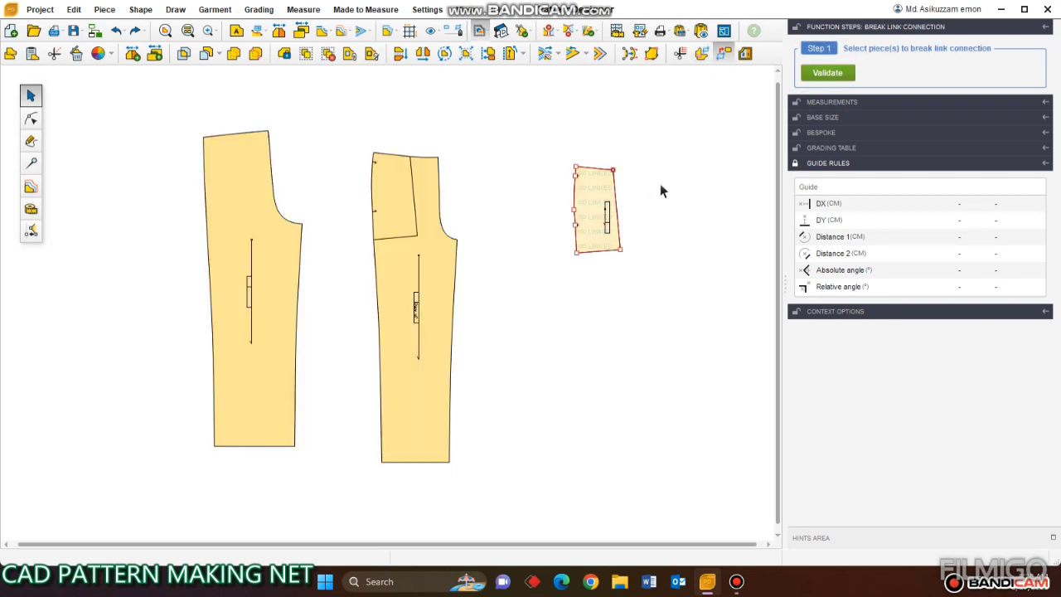
pyautogui.click(822, 76)
# Round the lower inner corner of the pocket piece with a 3 cm radius.
pyautogui.click(31, 120)
pyautogui.scroll(5, 624, 193)
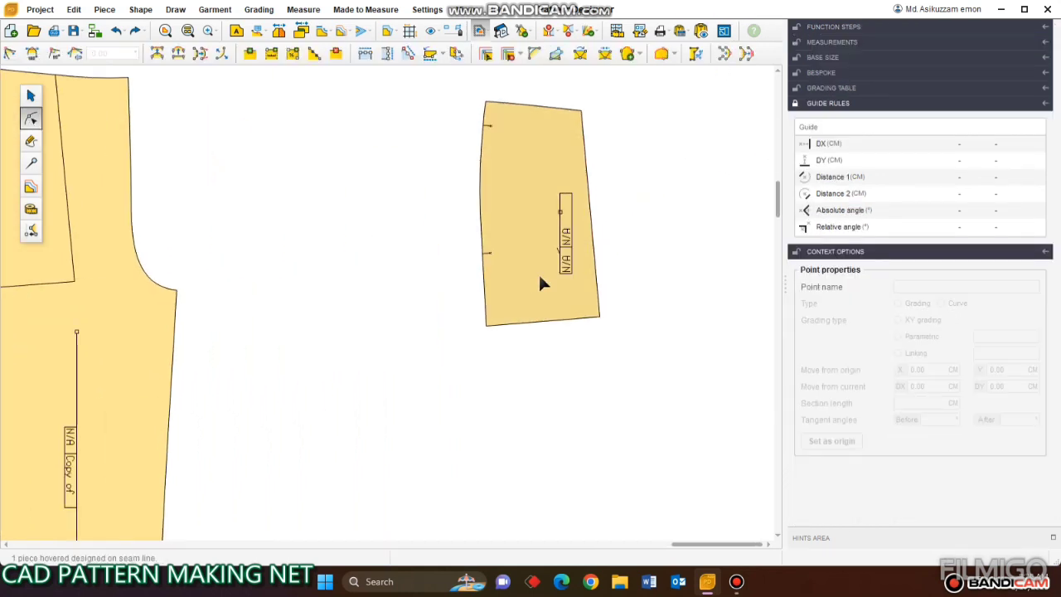
pyautogui.moveTo(537, 271); pyautogui.dragTo(720, 383)
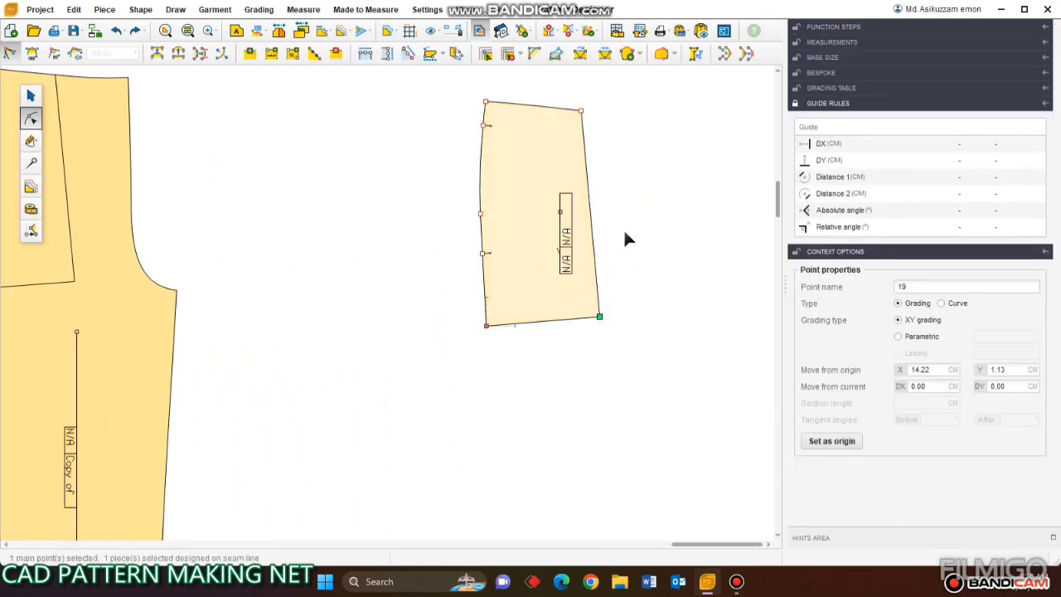
pyautogui.click(533, 54)
pyautogui.click(954, 97)
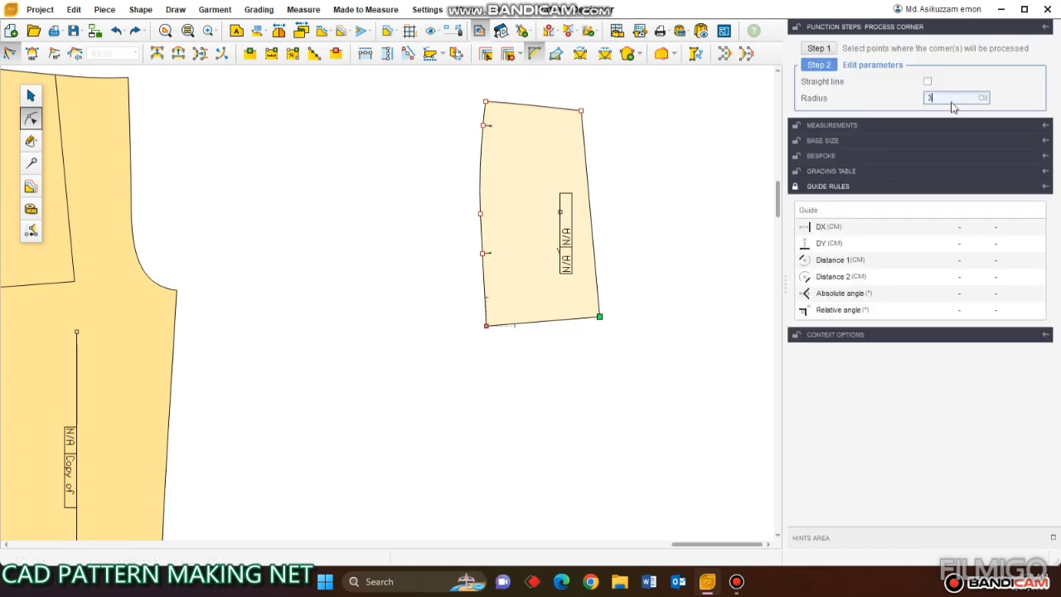
pyautogui.write('3')
pyautogui.press('Return')
# Move the pocket piece's rounded lower corner outward to widen its base.
pyautogui.scroll(2, 568, 240)
pyautogui.moveTo(541, 262); pyautogui.dragTo(710, 493)
pyautogui.scroll(-2, 593, 236)
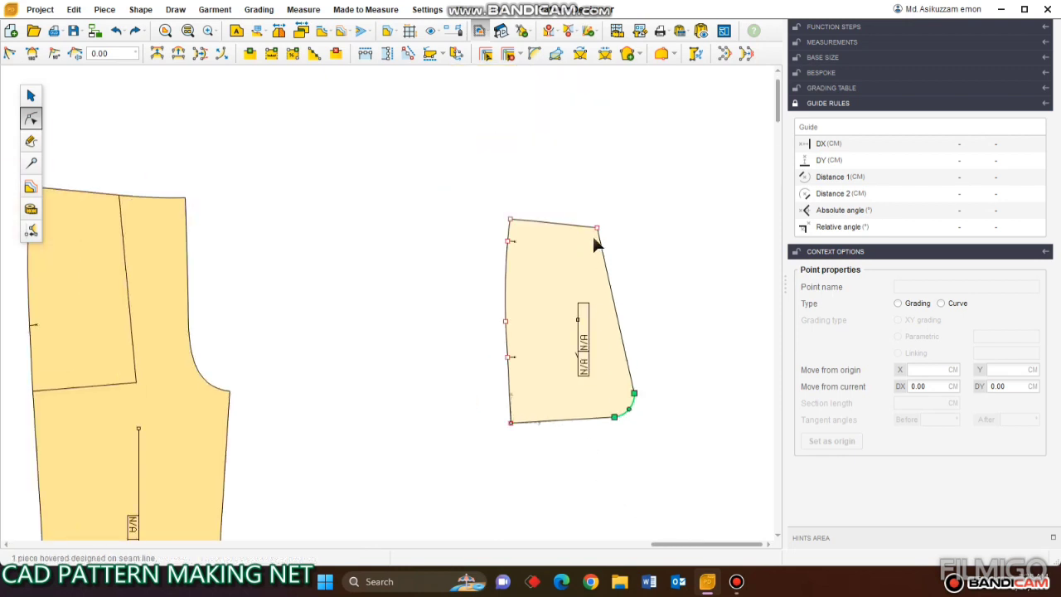
# Add curve points along the pocket piece's straight inner side edge, from the waist corner to the rounded corner.
pyautogui.scroll(2, 592, 236)
pyautogui.click(593, 208)
pyautogui.click(619, 321)
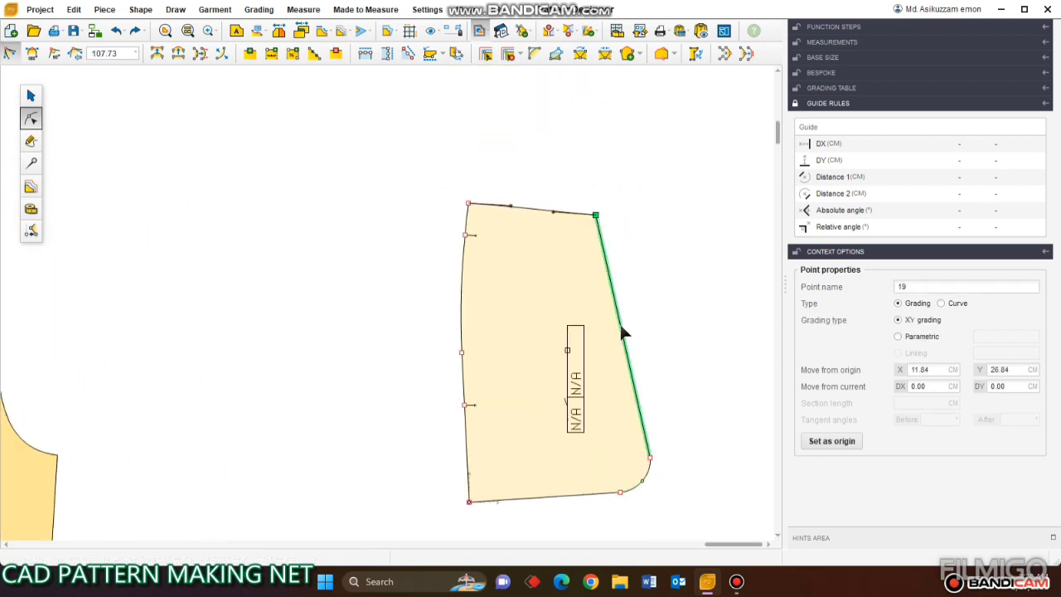
pyautogui.click(181, 57)
pyautogui.scroll(4, 709, 369)
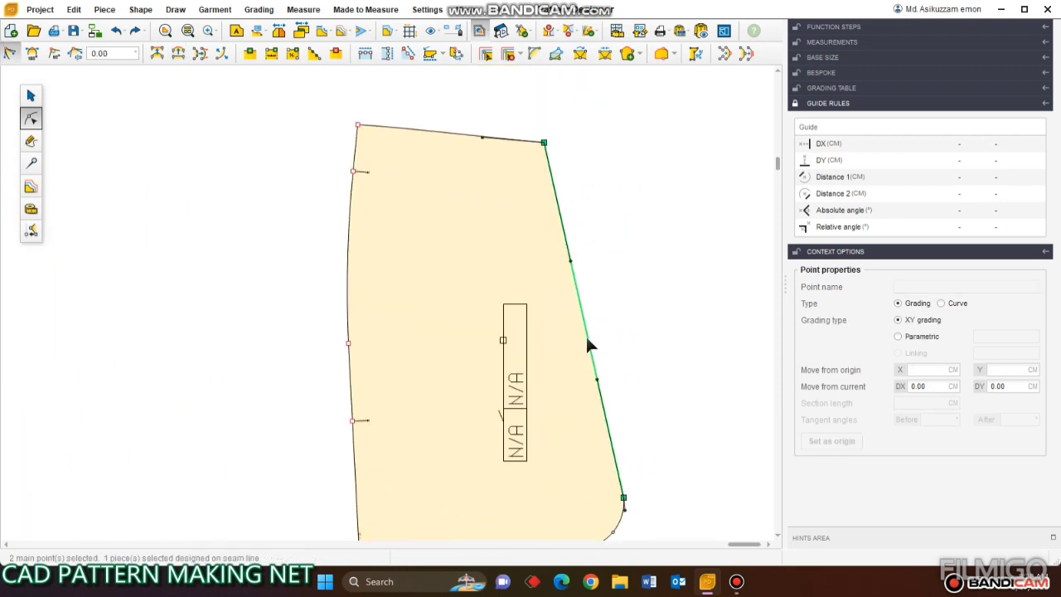